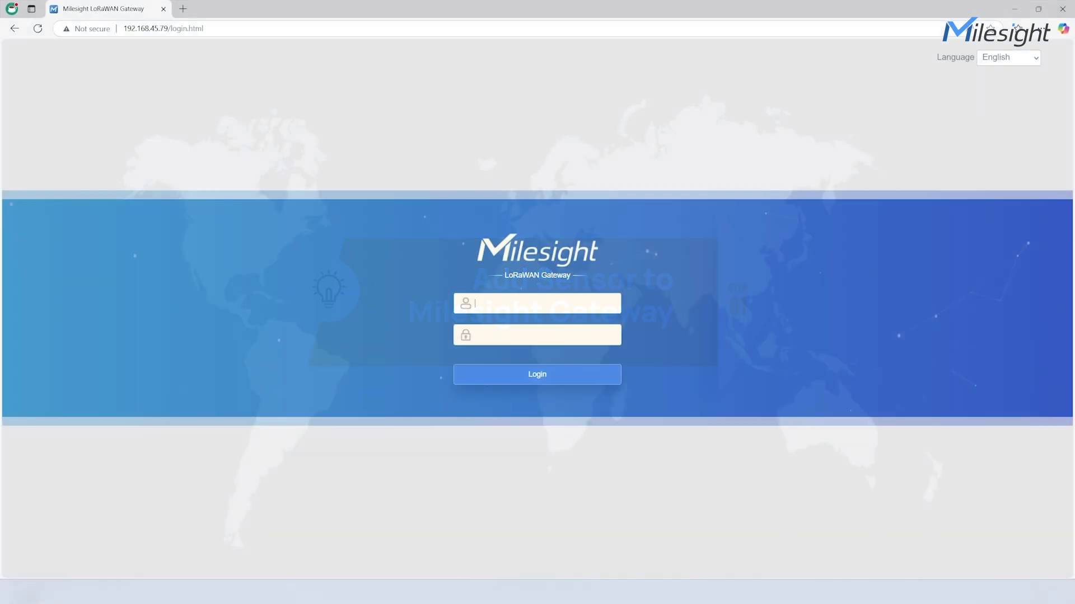
Log in to the gateway with the admin username and account password, and open the network server's device list.
key(Return)
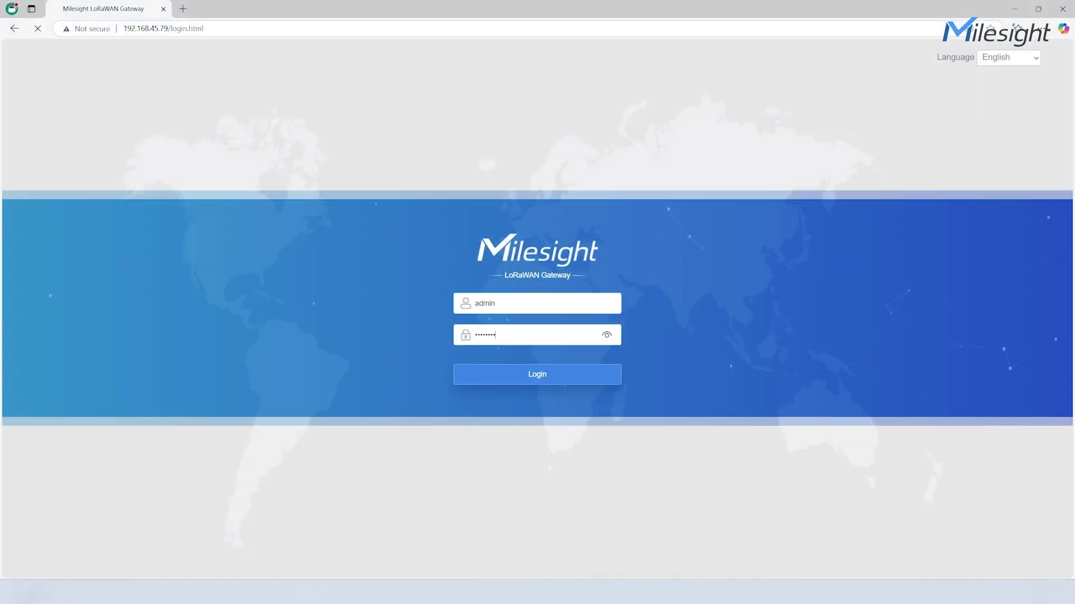
click(35, 170)
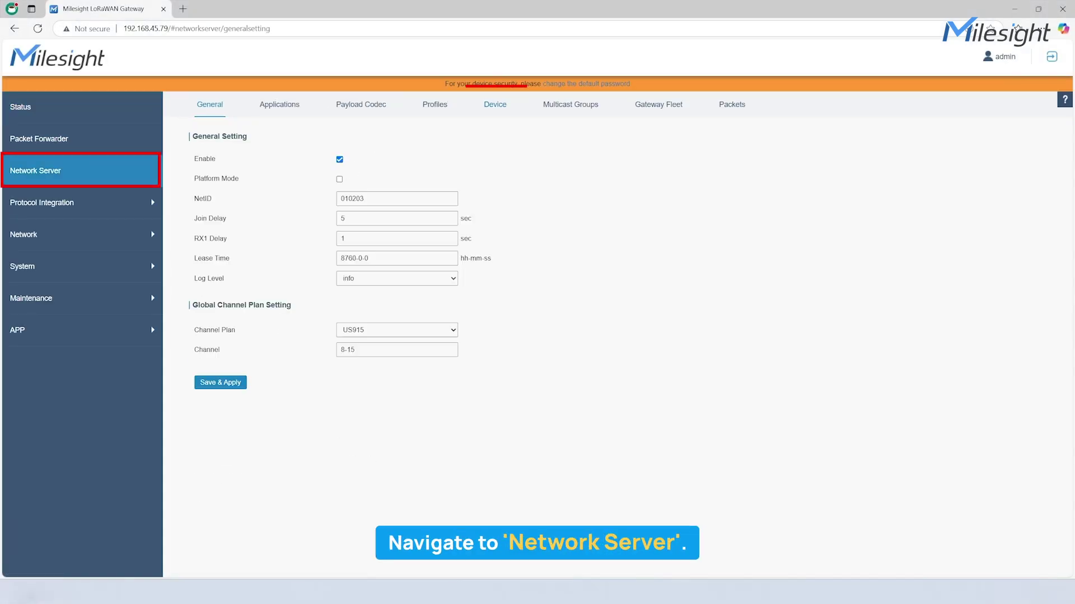
click(494, 104)
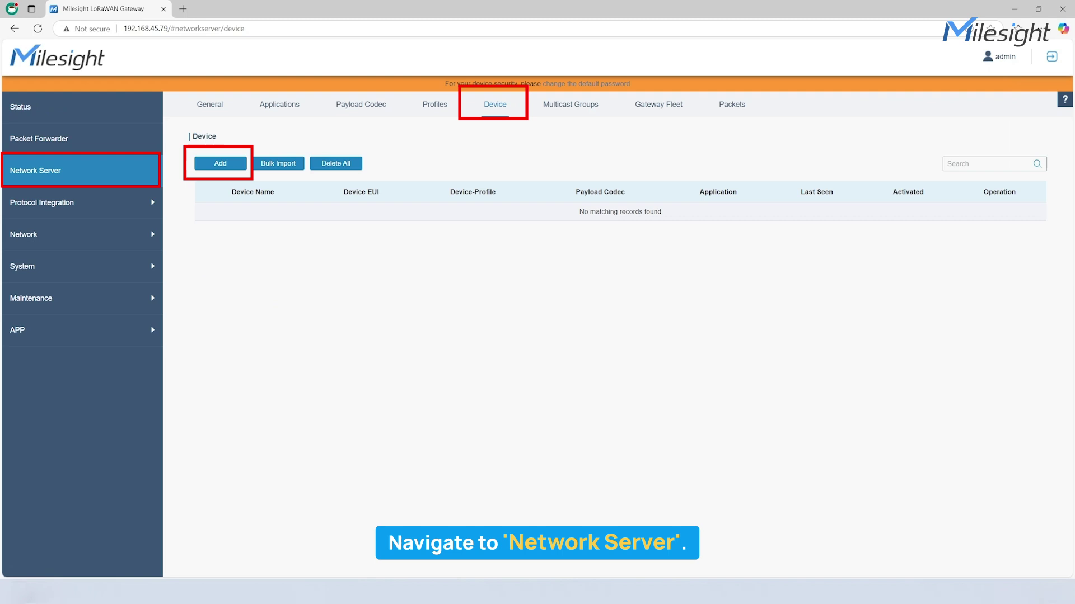
Add device UC300 with description test bacnet, its device EUI, profile ClassC-OTAA, application cloud, payload codec UC300, fPort 85 and its application key.
click(220, 163)
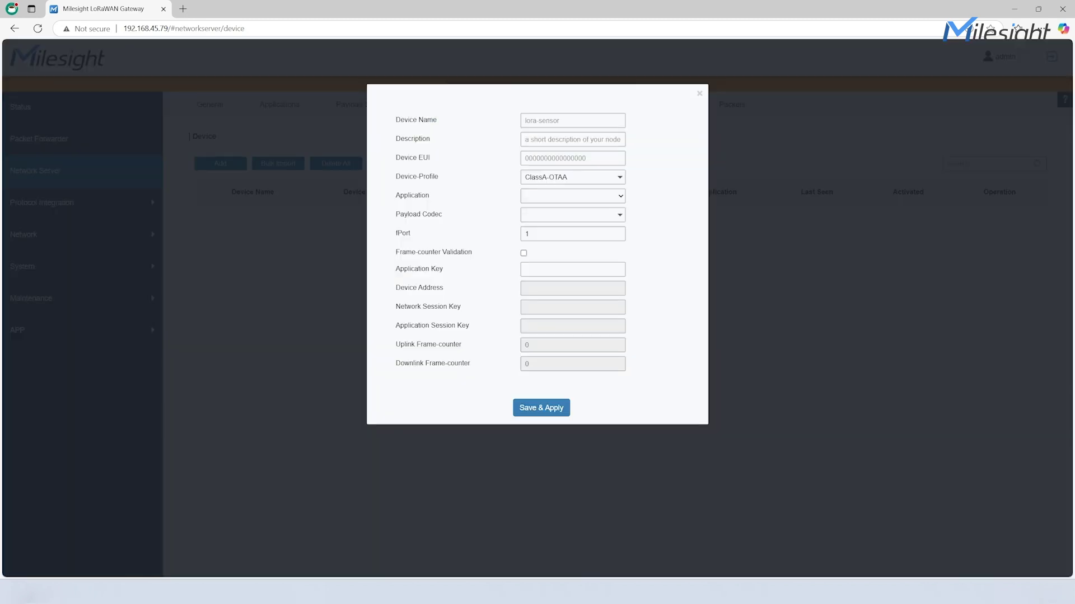
text(UC300)
click(572, 139)
text(test bacnet)
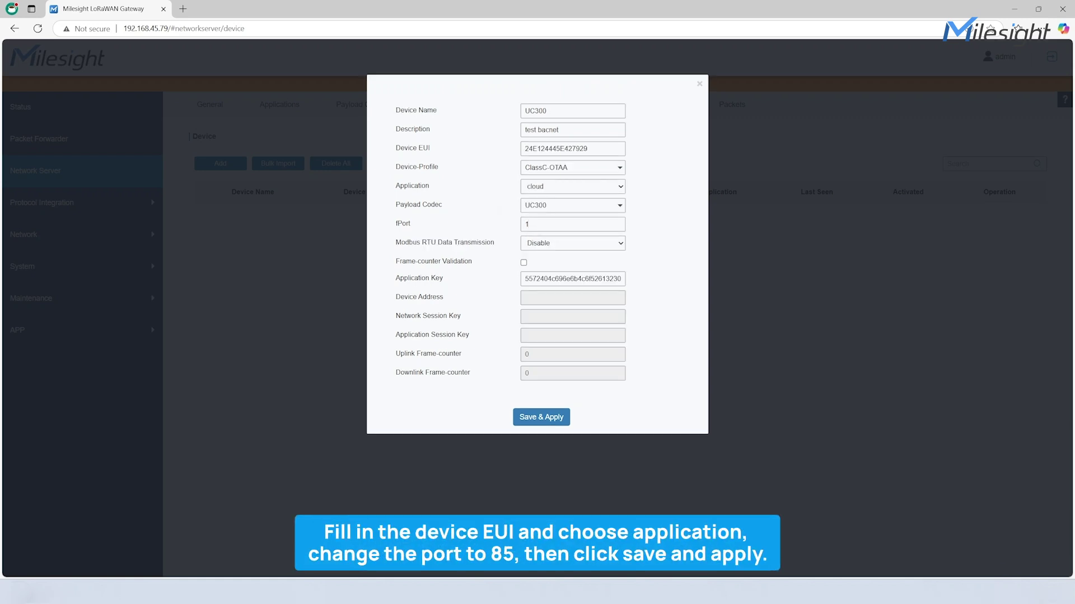
text(85)
click(541, 417)
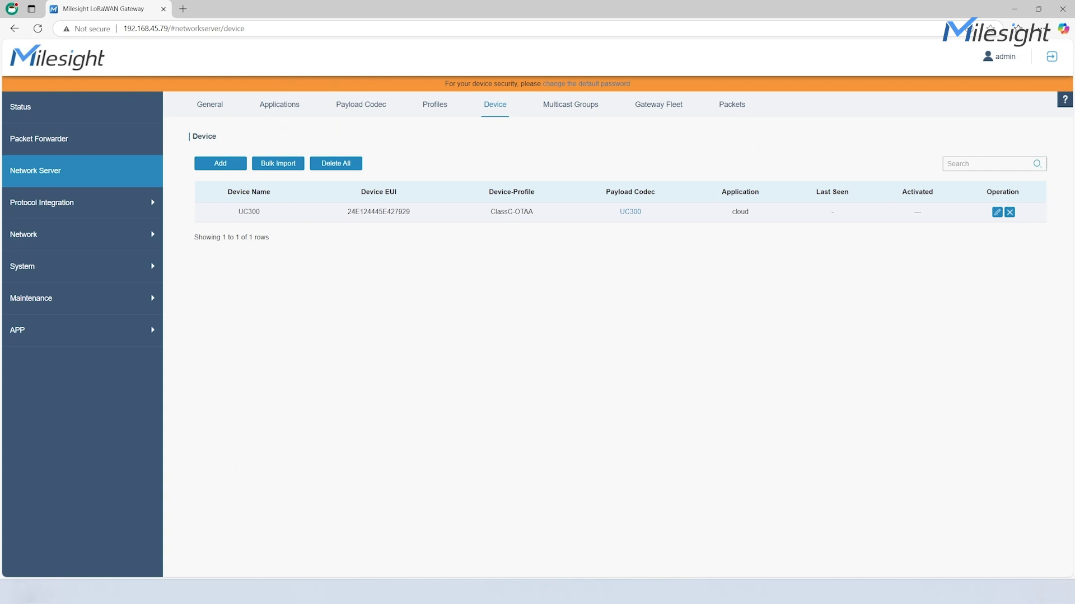
Open the network server's packet log and set it to refresh automatically every 5 s.
click(731, 104)
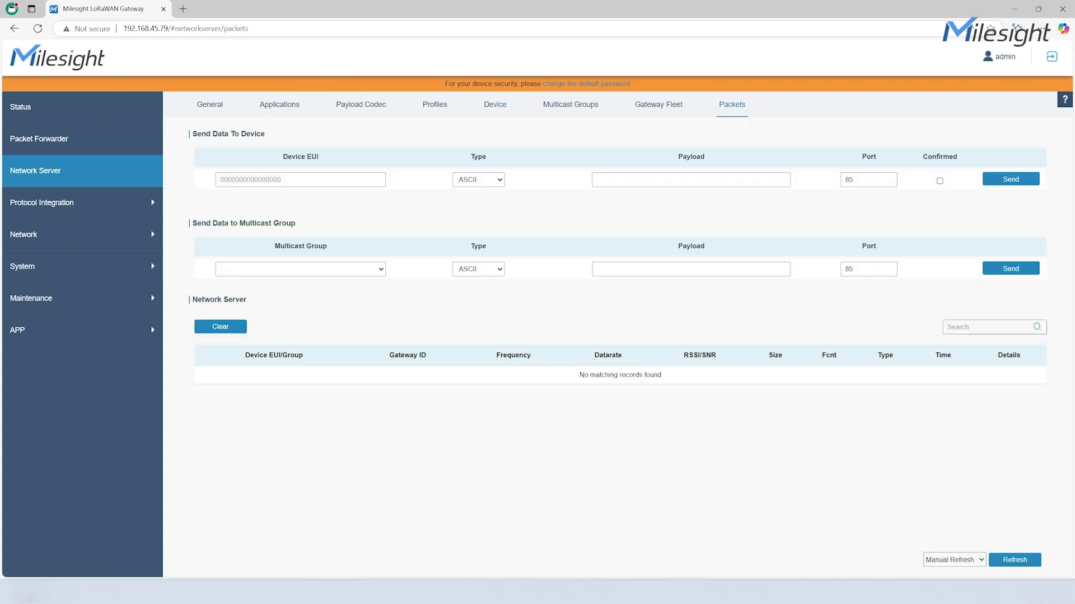
click(953, 559)
click(954, 493)
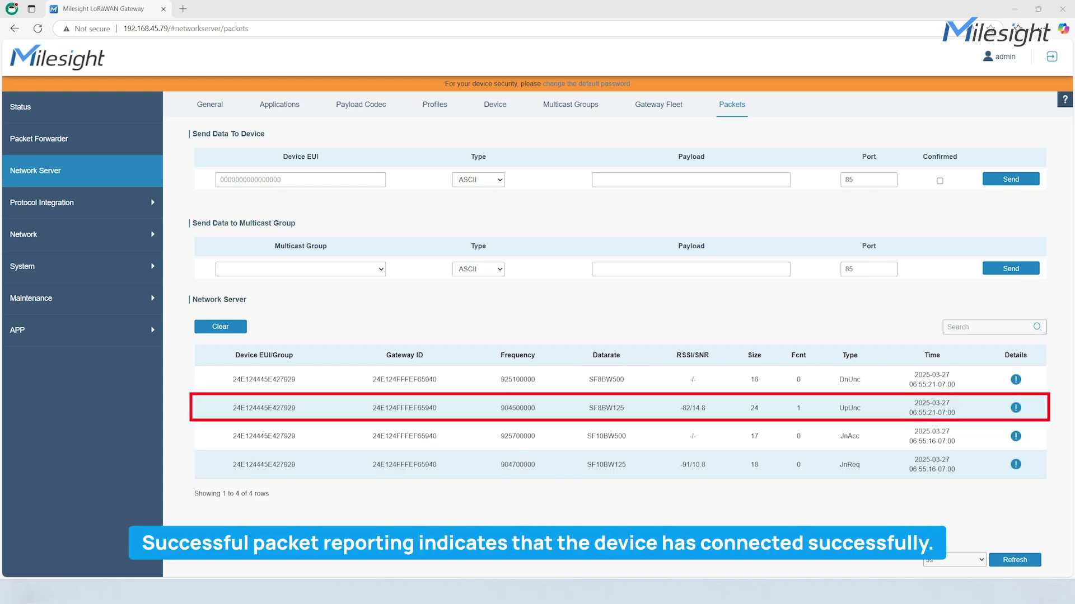
Examine the details of UC300's latest uplink packet, including its decoded JSON payload.
click(1015, 408)
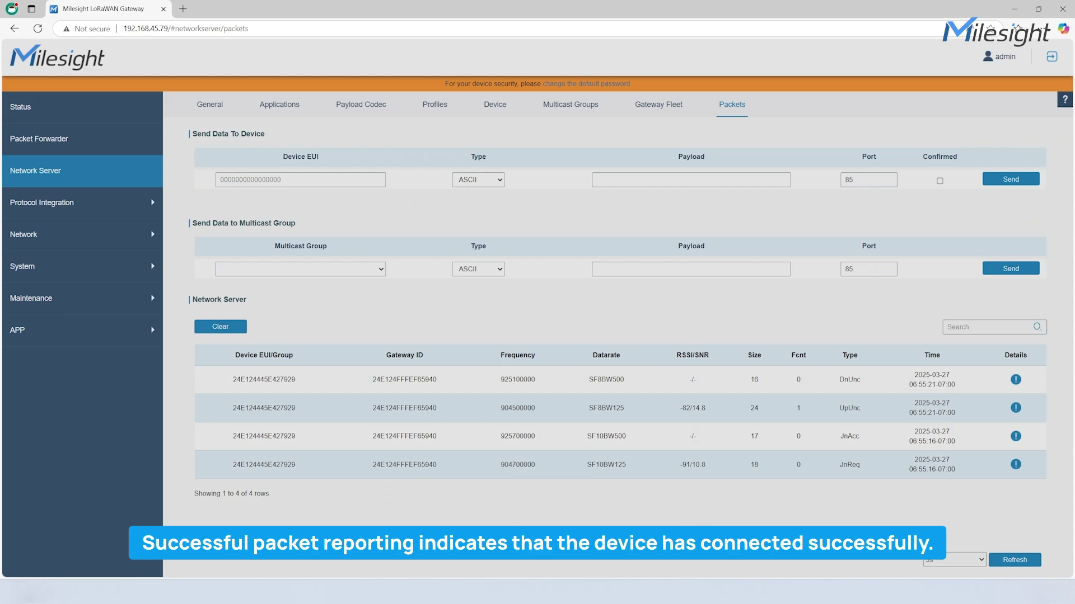
scroll(537, 305, down, 6)
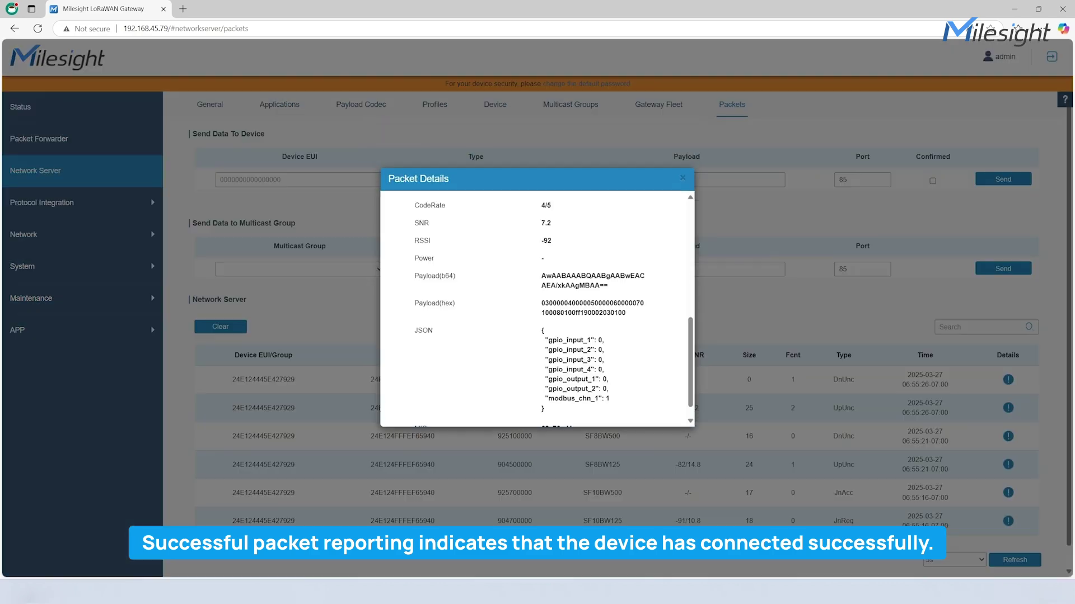
scroll(537, 308, down, 1)
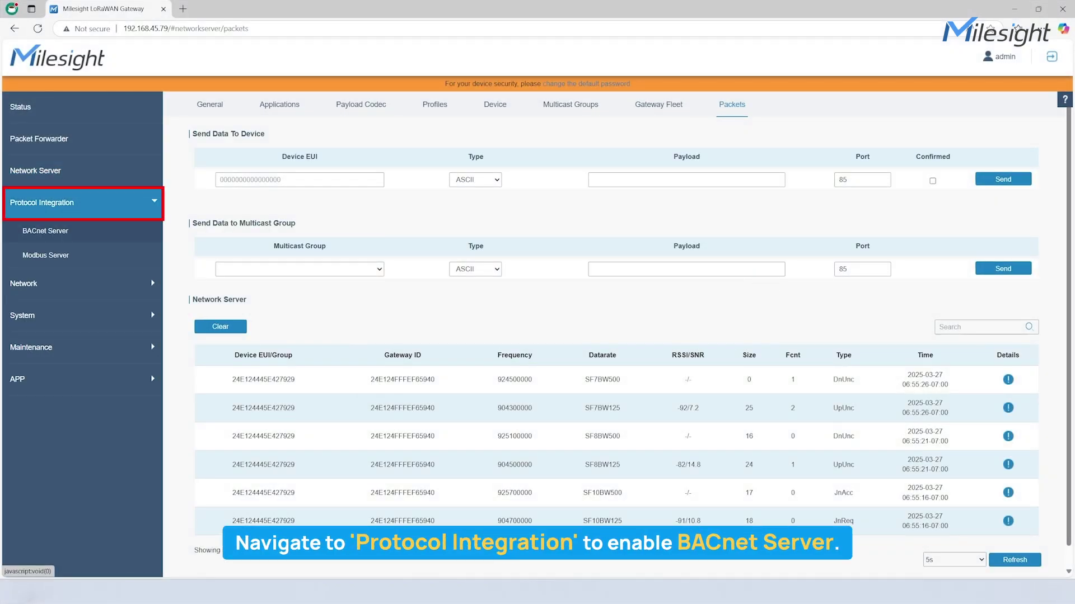
Enable the BACnet server under protocol integration, then save and apply the setting.
click(45, 231)
click(312, 158)
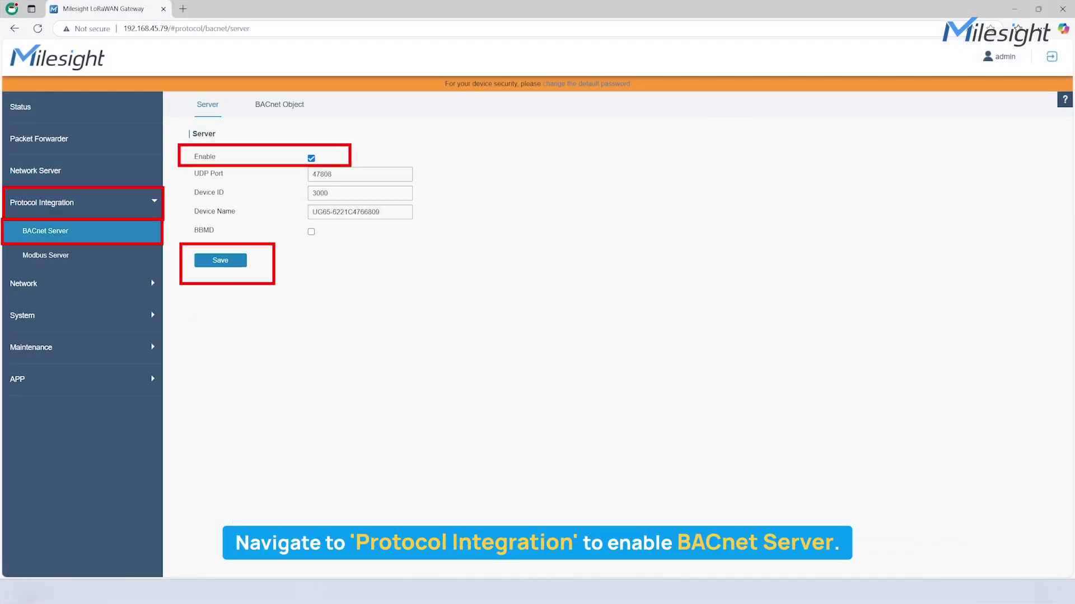
click(220, 260)
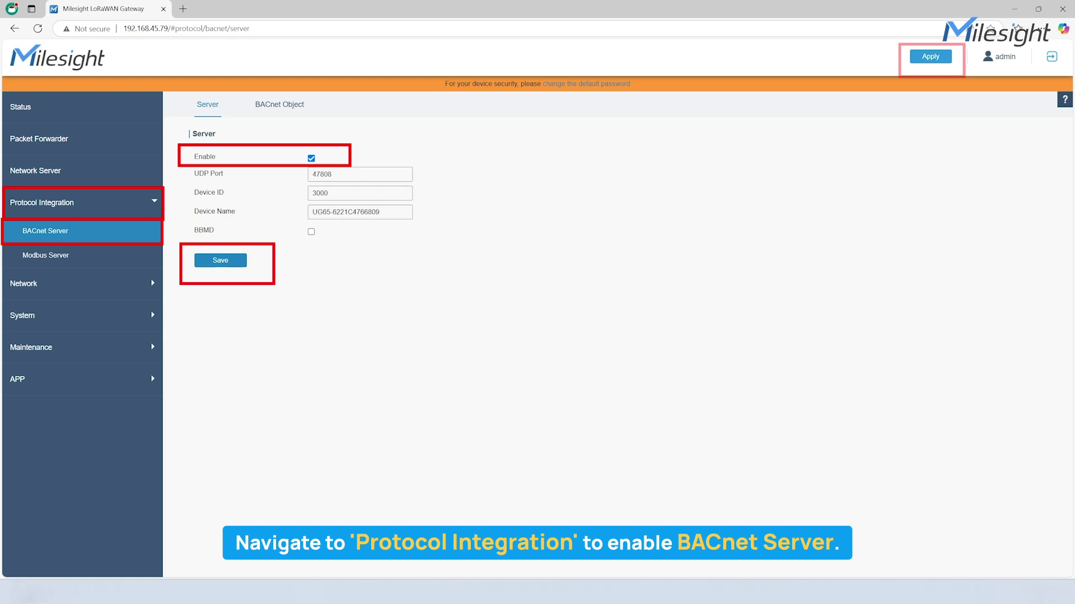
click(929, 56)
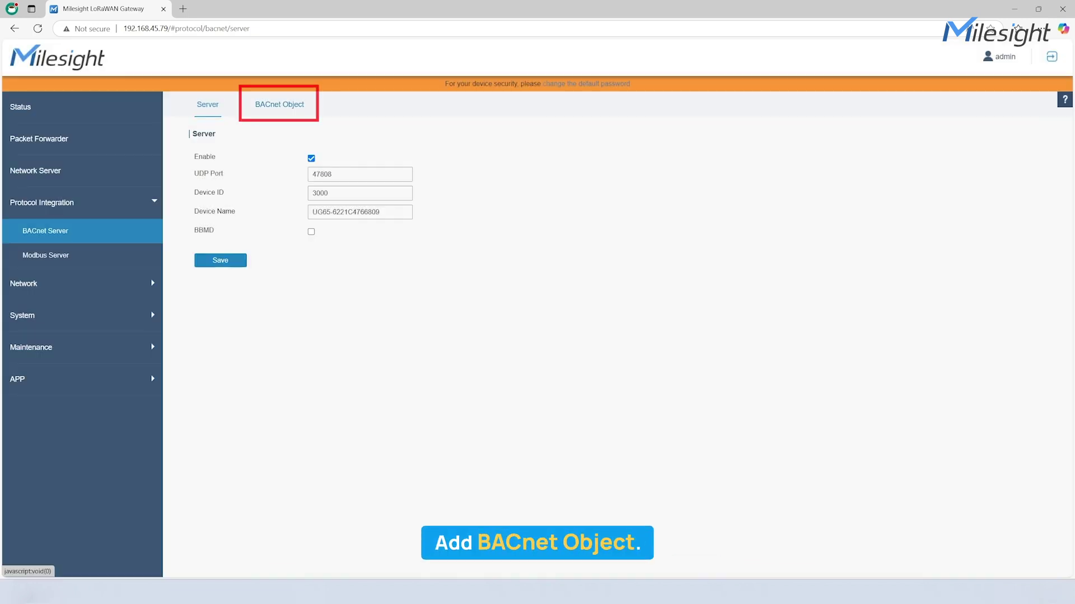
Add UC300's modbus_chn_1 as an Analog-Value BACnet object.
click(279, 104)
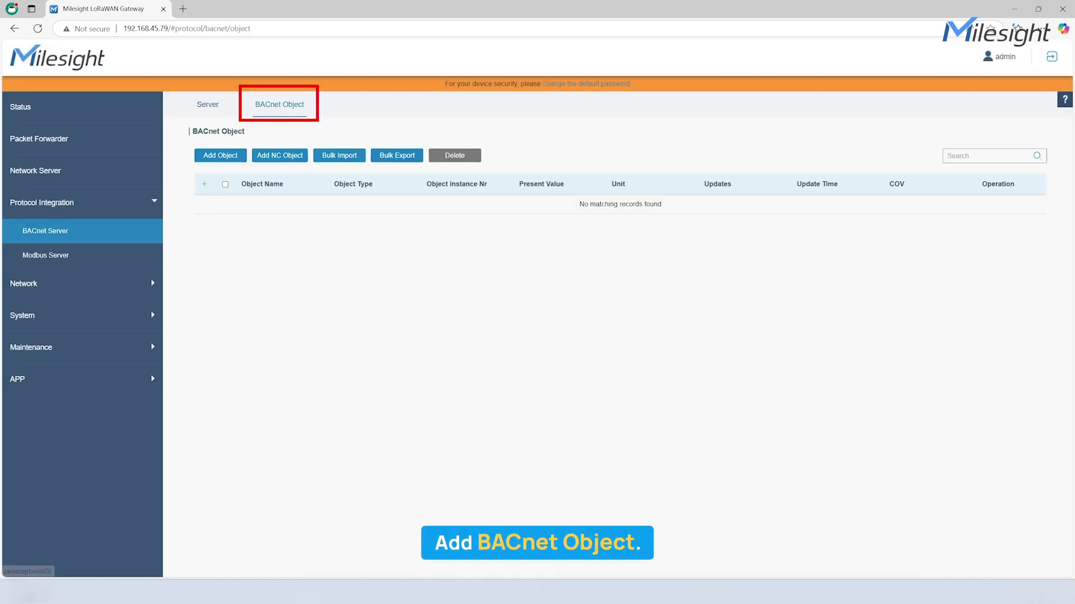
click(220, 155)
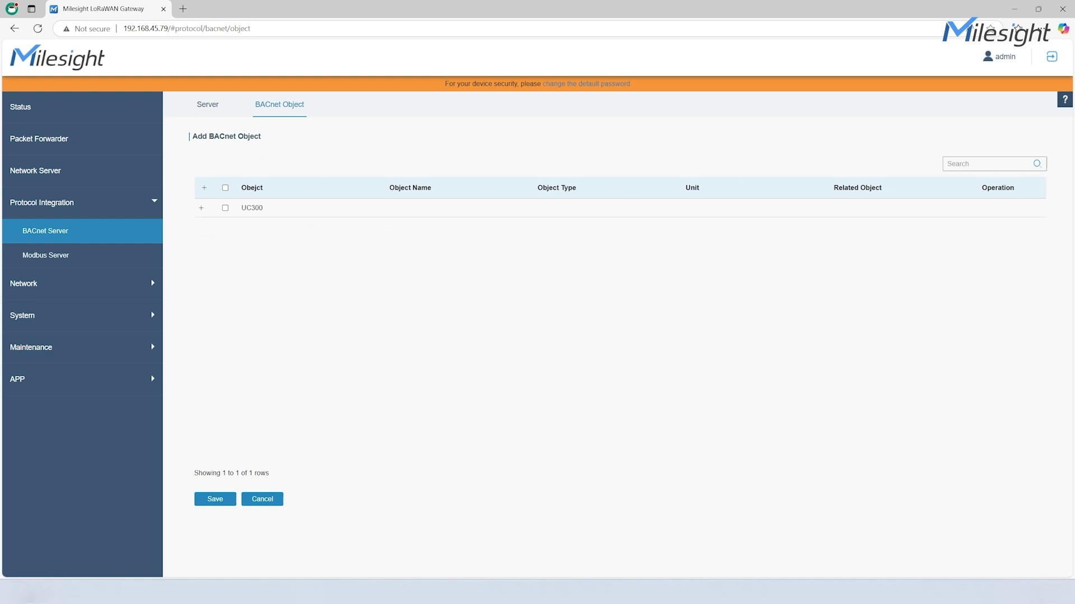
click(204, 207)
scroll(615, 312, down, 5)
scroll(619, 328, down, 8)
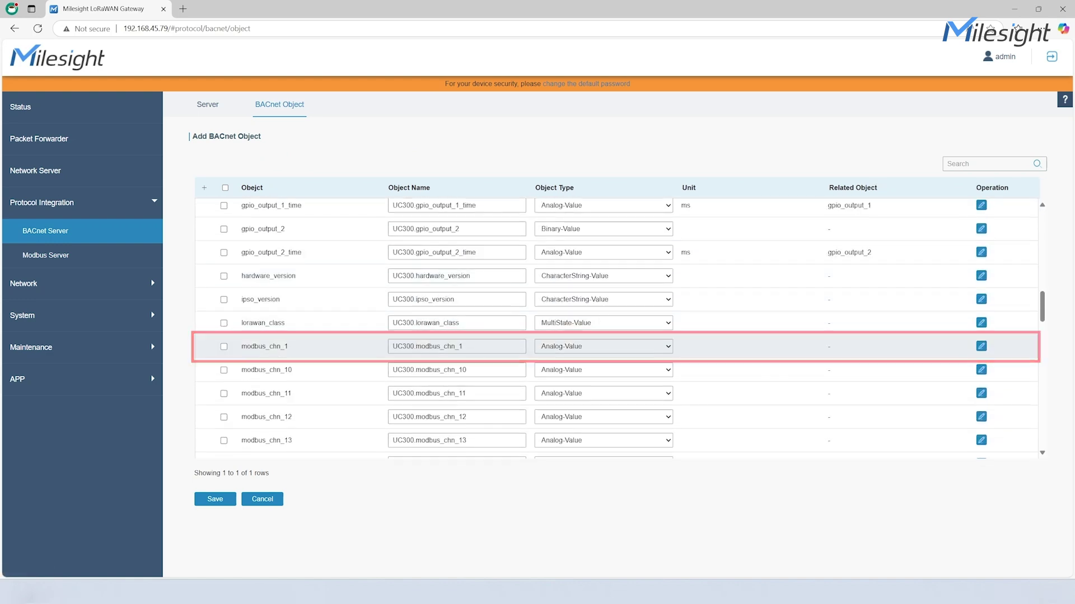
click(223, 347)
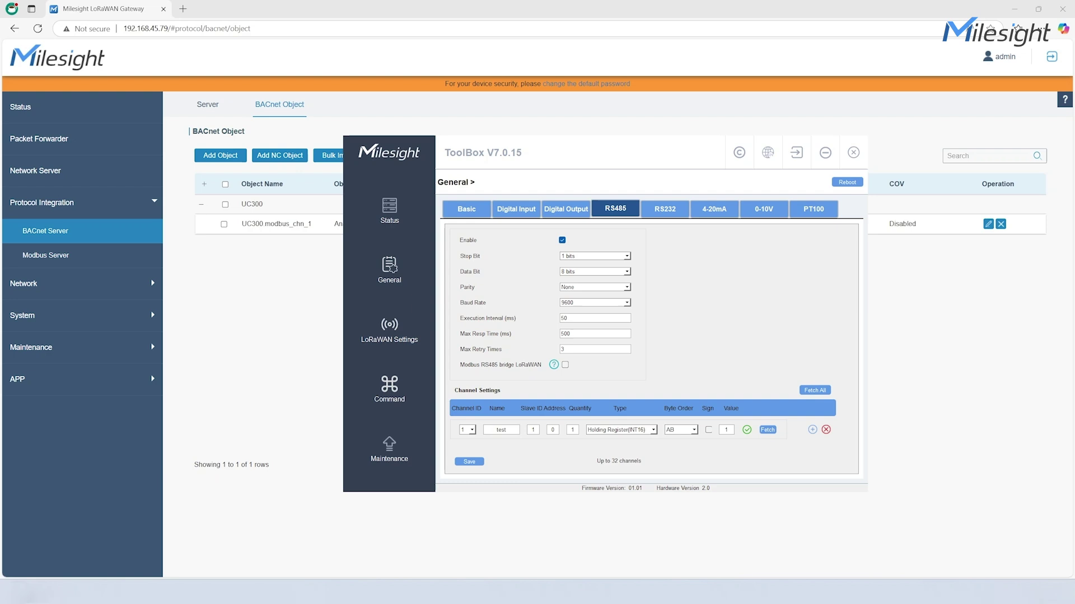
Check modbus_chn_1 in UC300's newest uplink packet and in the present value of its BACnet object.
click(35, 171)
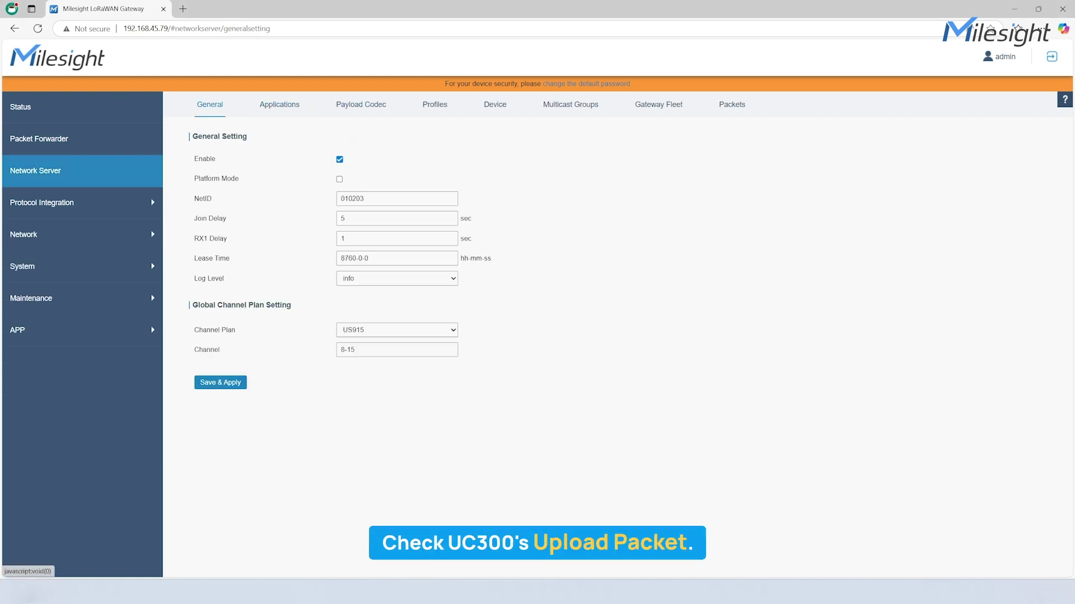
click(731, 105)
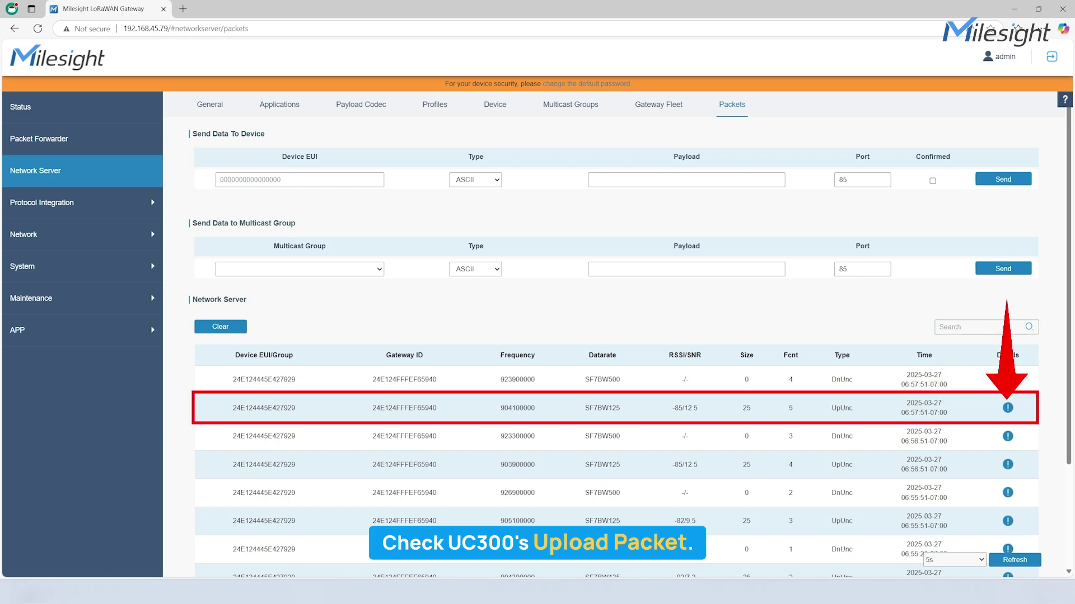
click(1007, 408)
scroll(536, 308, down, 5)
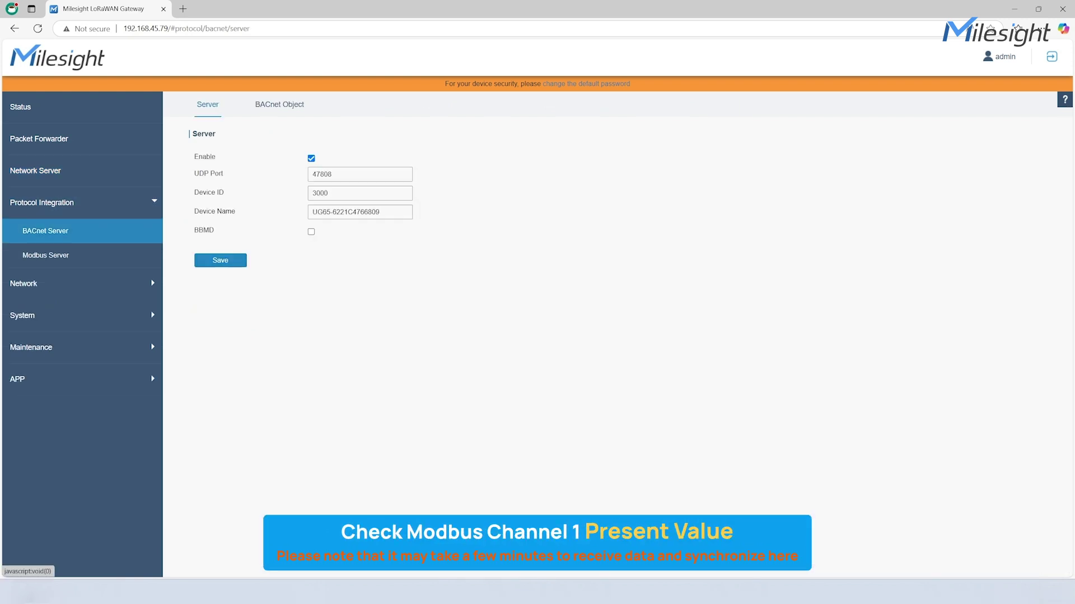
click(278, 104)
click(202, 204)
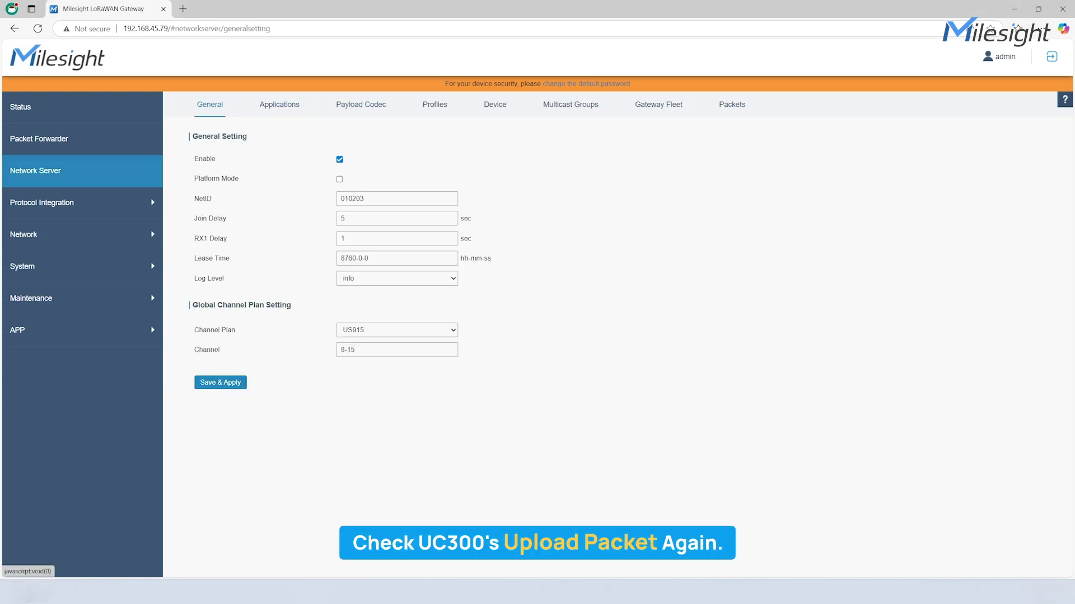
Inspect the decoded JSON of UC300's next uplink packet in the packet log, then close the packet details.
click(731, 104)
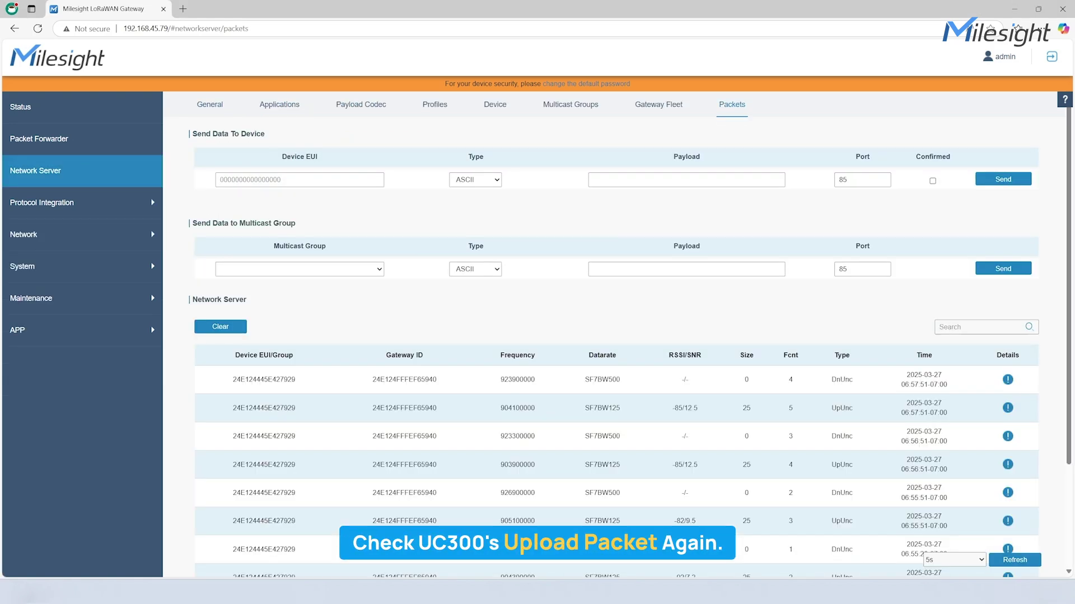
click(1007, 379)
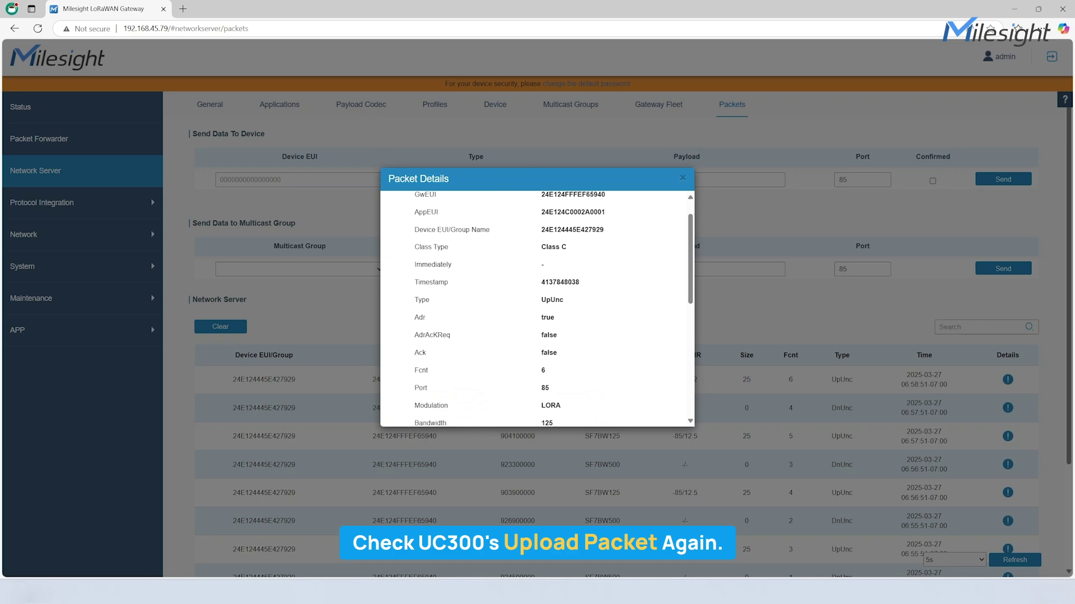
scroll(537, 308, down, 6)
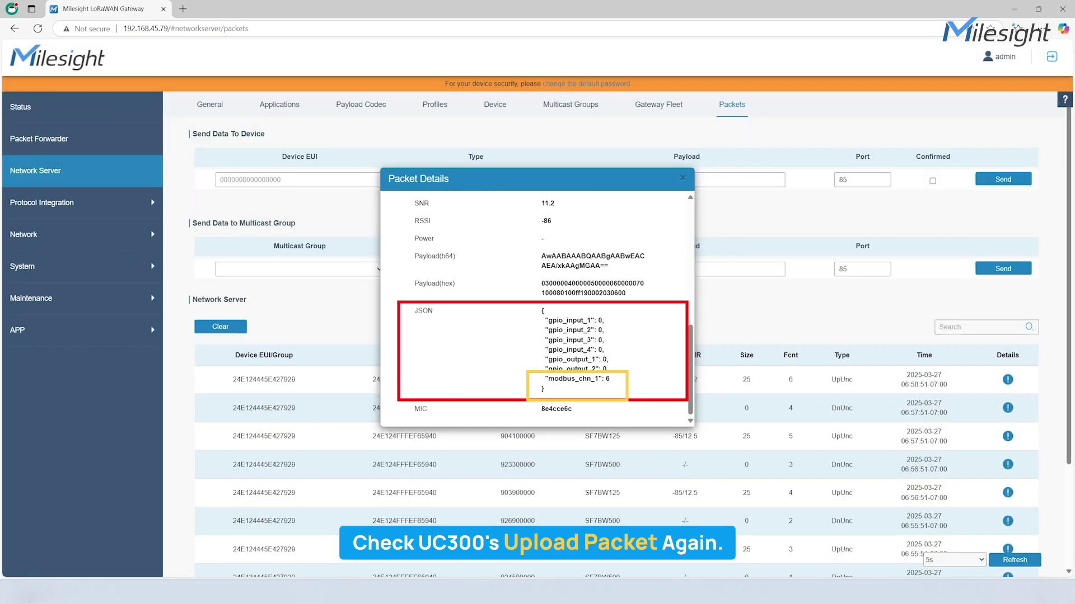
click(681, 178)
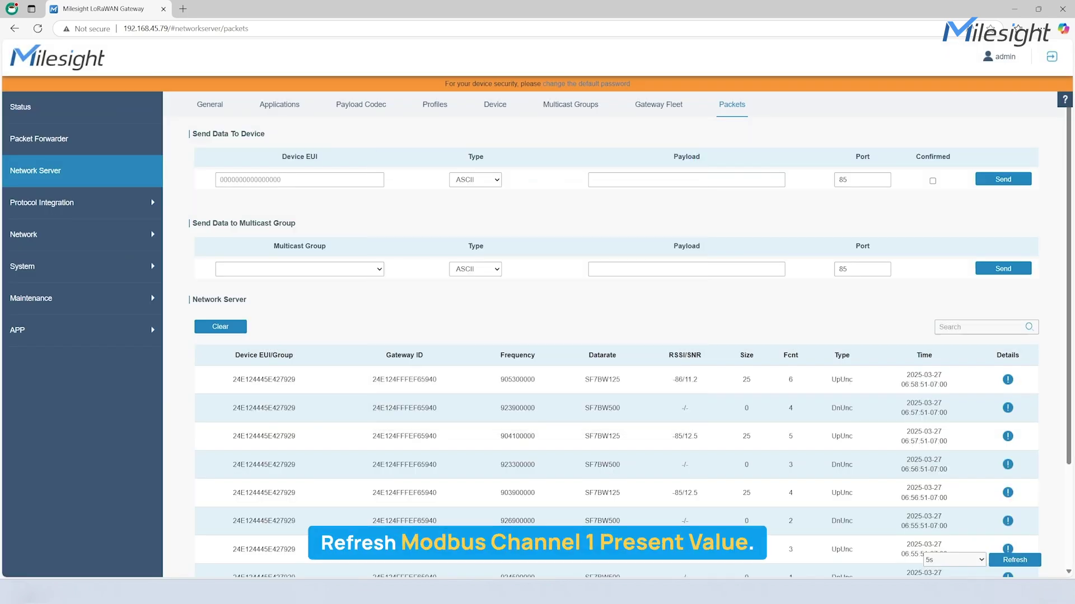
Return to the BACnet object list and expand UC300 to check the refreshed present value of modbus_chn_1.
click(41, 203)
click(45, 231)
click(201, 204)
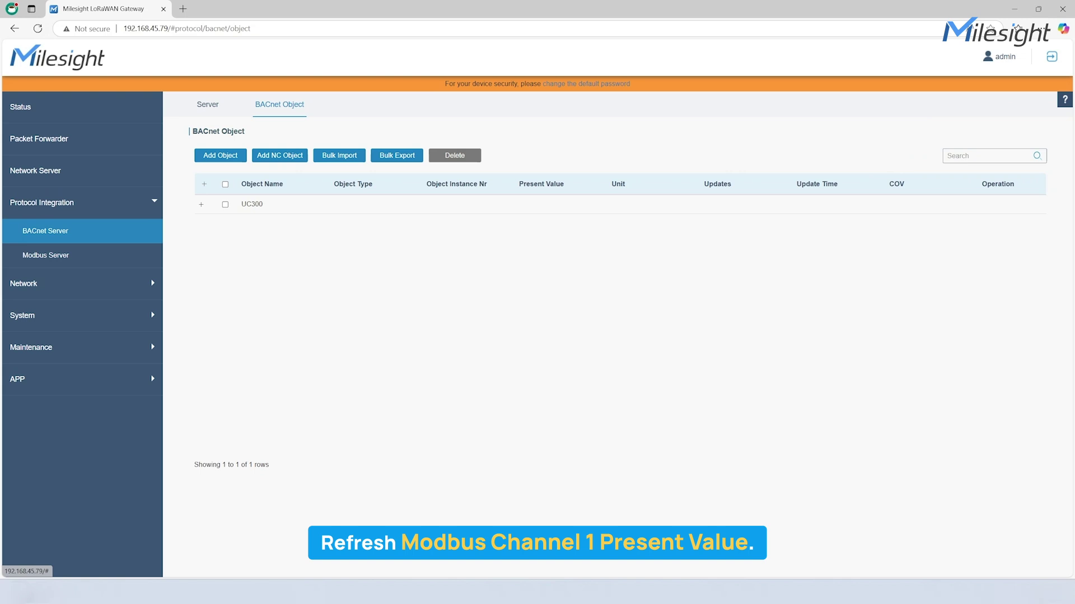
click(201, 205)
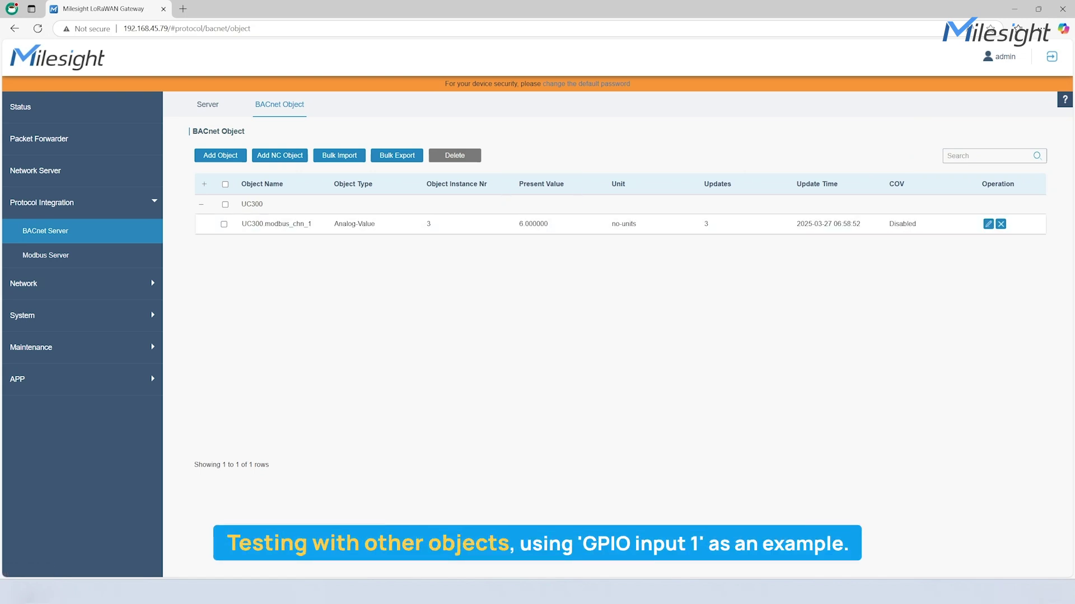
Add UC300's gpio_input_1 as a Binary-Input BACnet object, save it, and expand UC300 in the object list.
click(220, 155)
click(201, 207)
scroll(616, 308, down, 2)
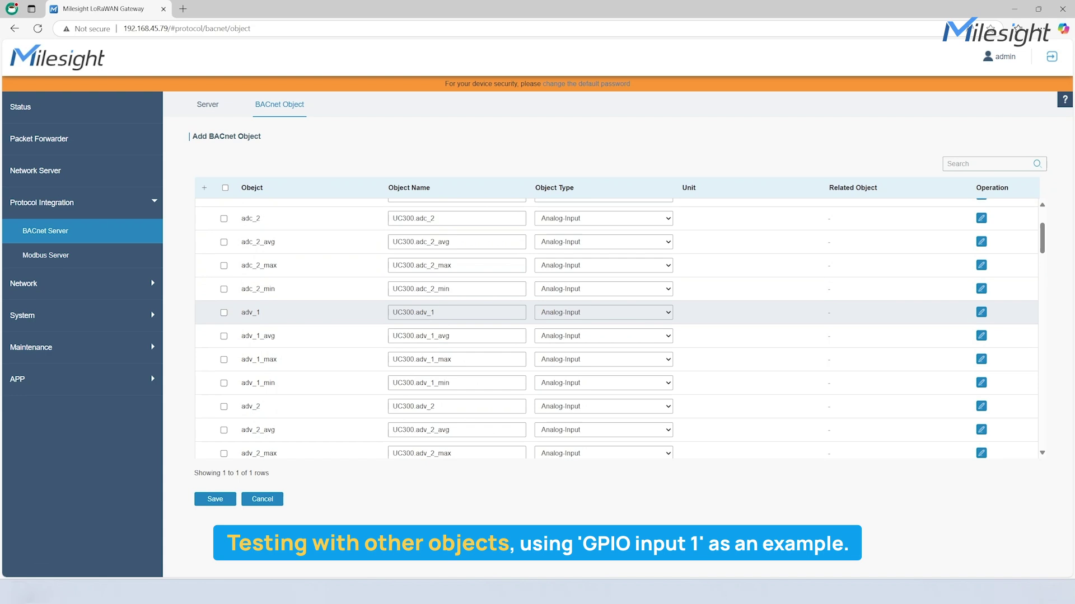
scroll(616, 330, down, 6)
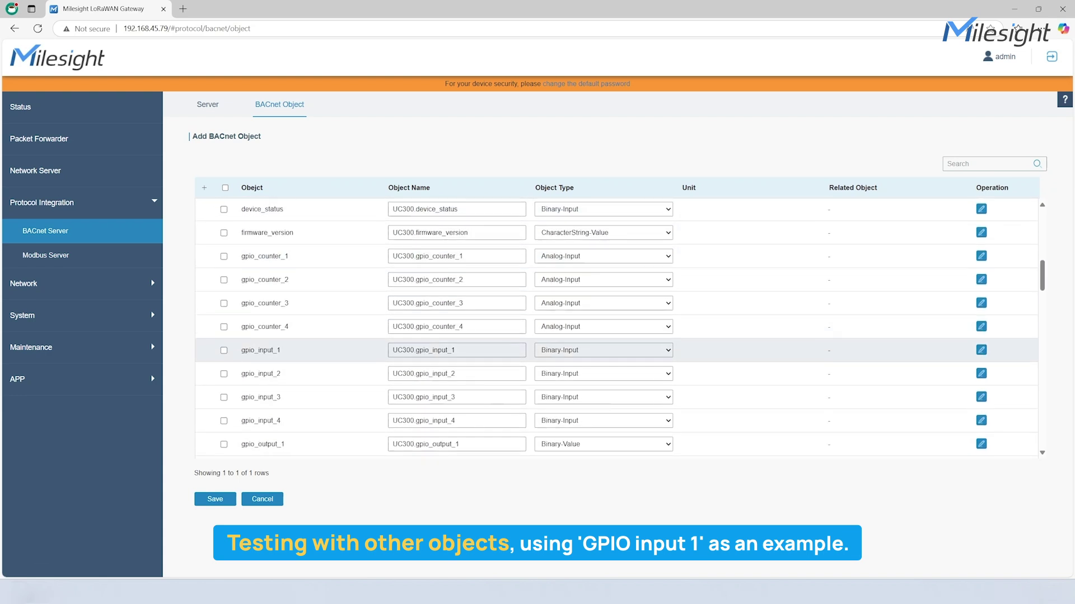
click(223, 351)
click(215, 499)
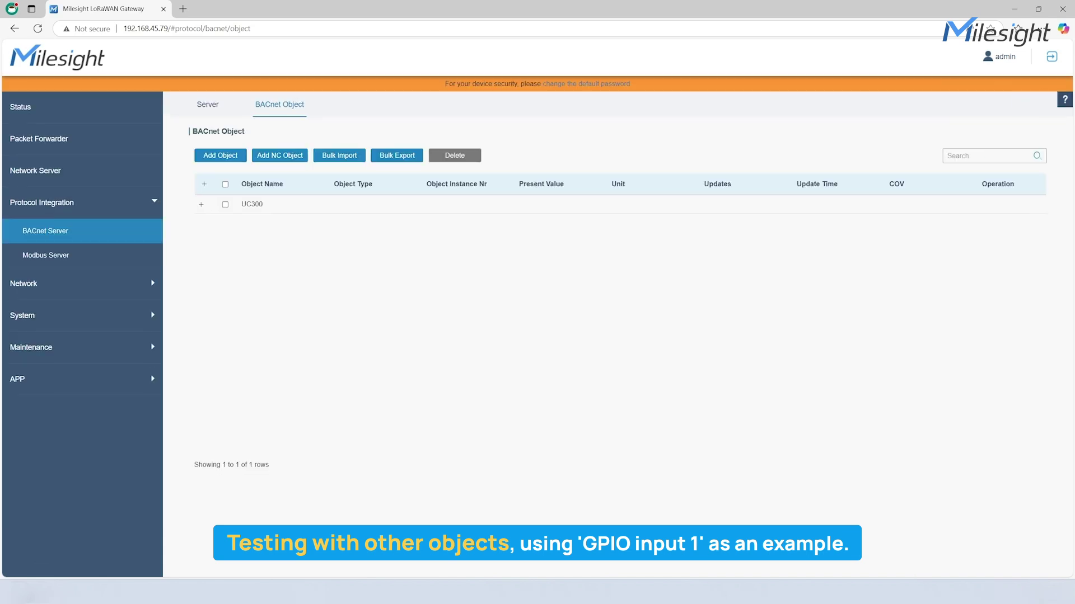
click(201, 205)
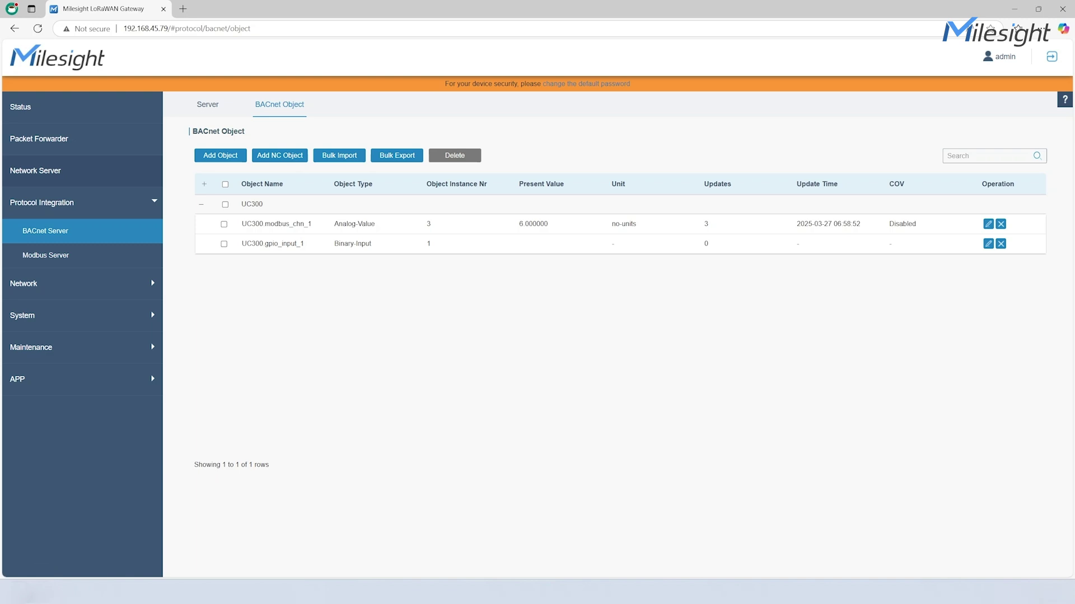
Examine gpio_input_1 in the decoded JSON payload of UC300's newest uplink packet in the packet log.
click(722, 592)
click(35, 170)
click(731, 104)
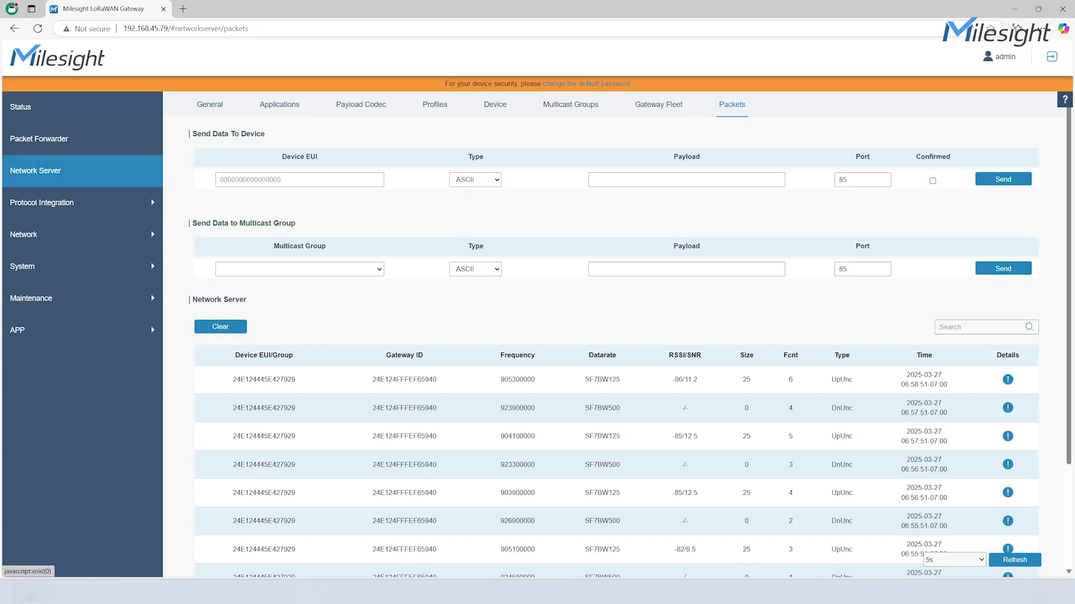
click(1007, 379)
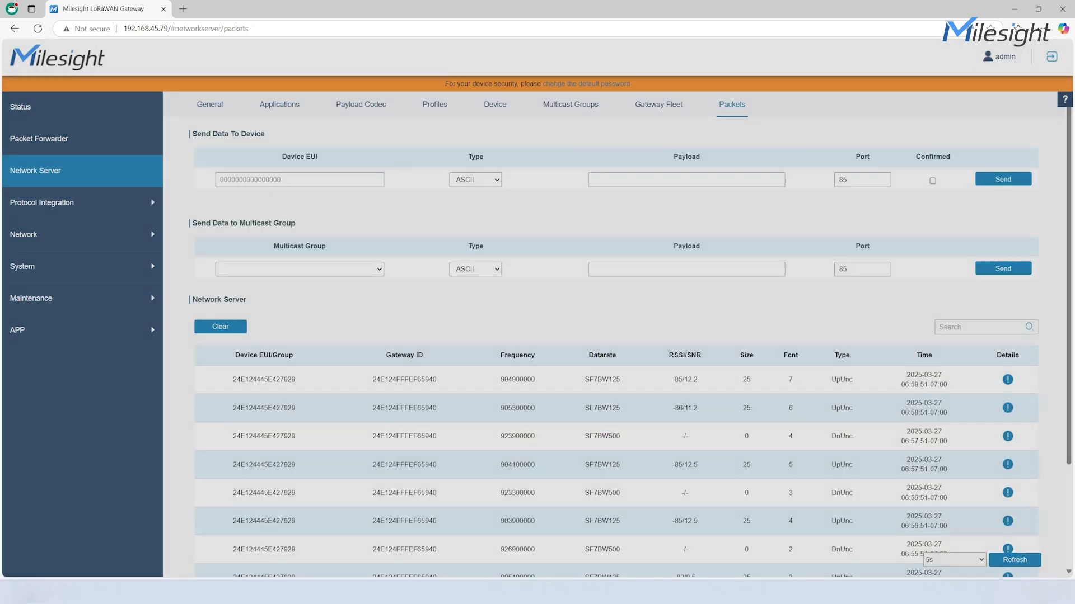
scroll(537, 308, down, 6)
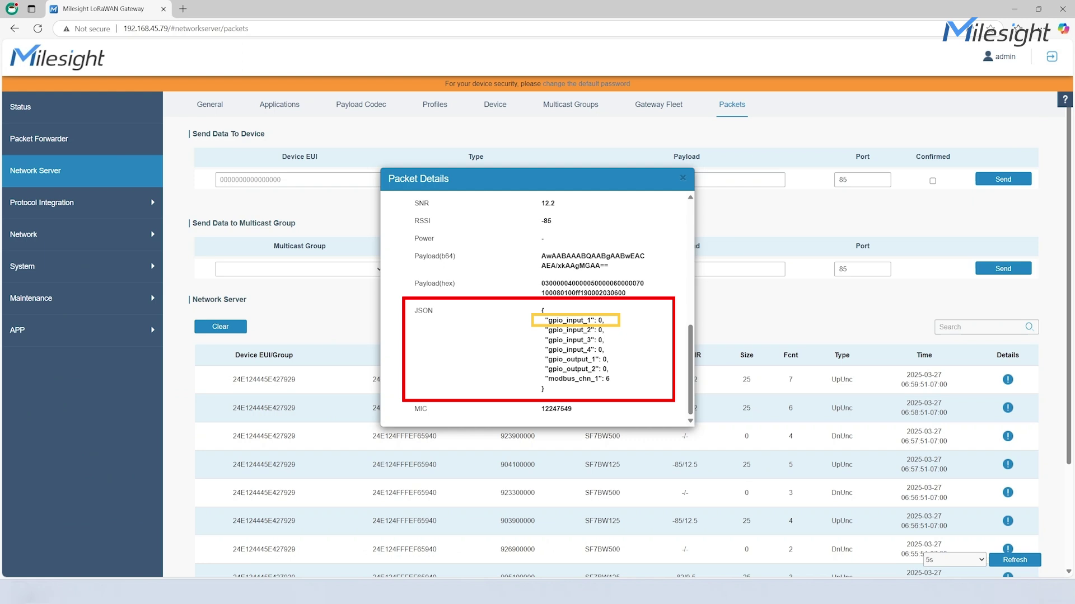
Close the packet details and return to the BACnet object list to check UC300.gpio_input_1's present value.
click(682, 178)
click(42, 202)
click(45, 231)
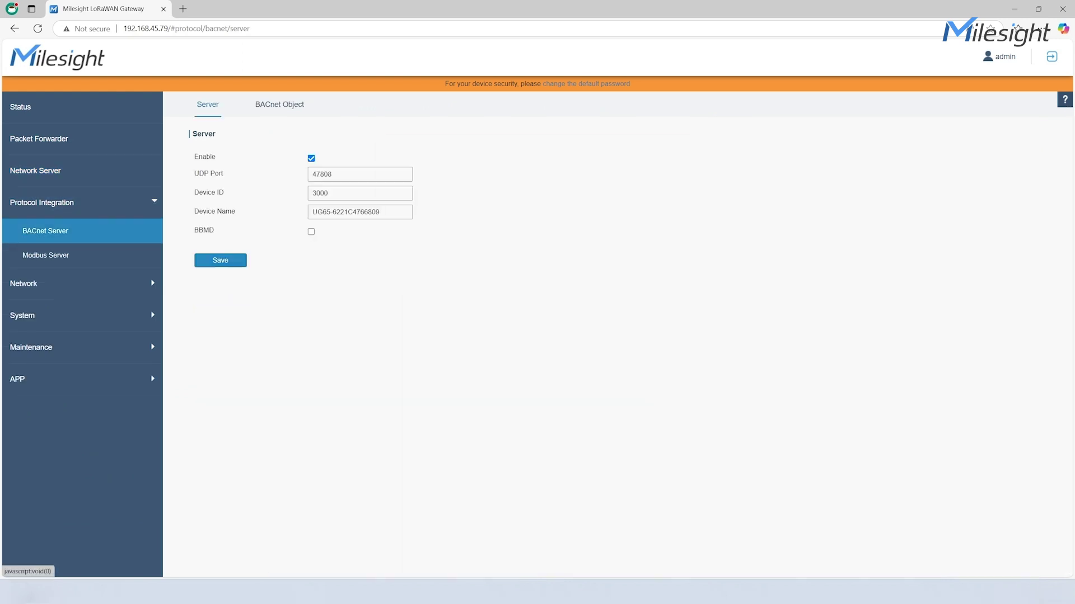
click(280, 104)
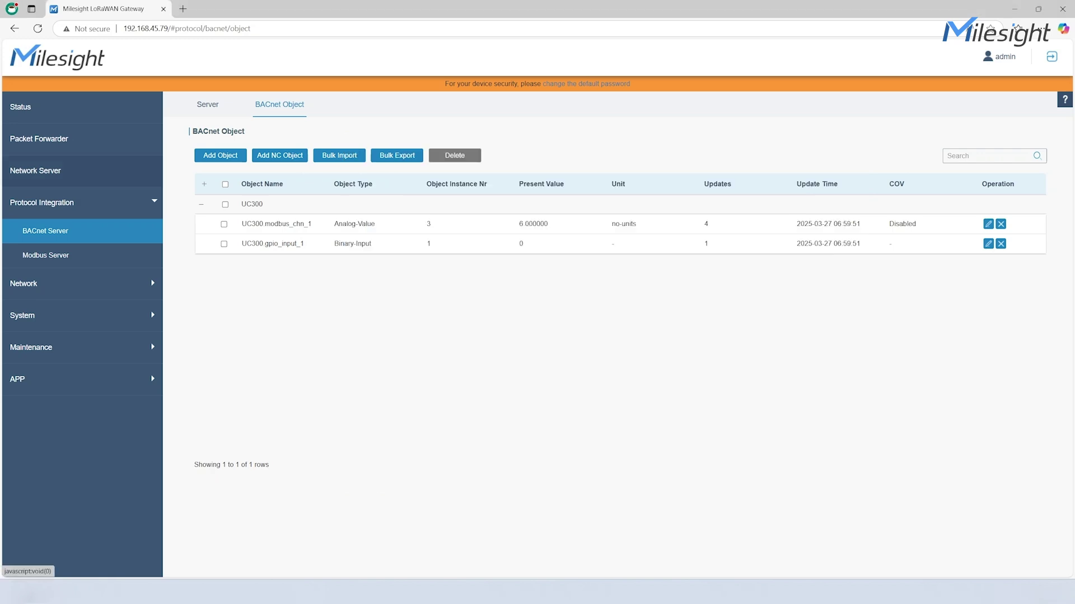
Inspect gpio_input_1 in the decoded JSON of UC300's latest uplink packet in the packet log, then close the packet details.
click(35, 171)
click(731, 104)
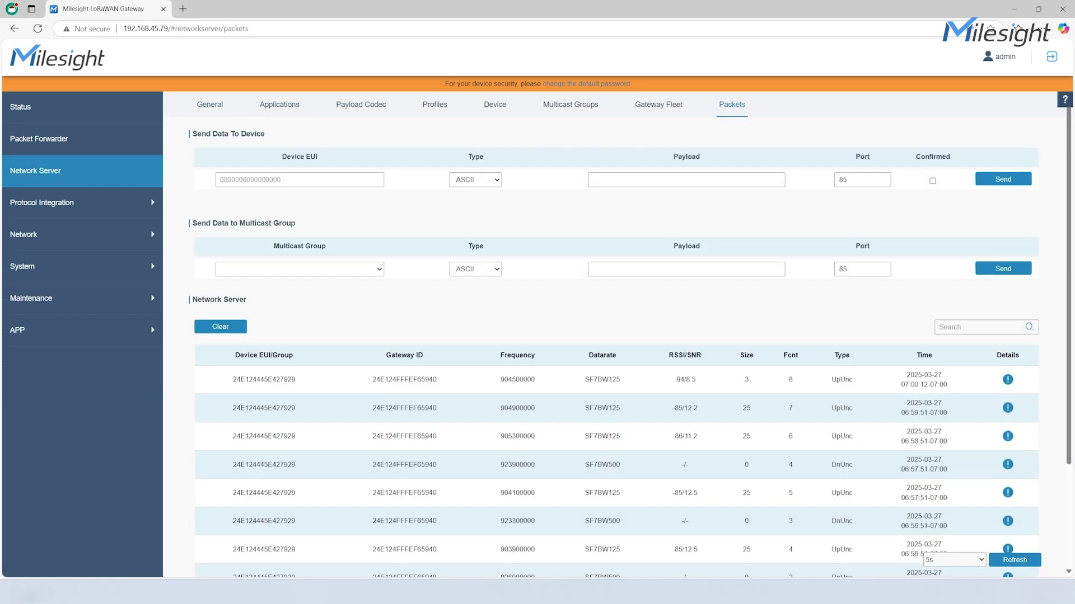
click(1007, 380)
scroll(537, 308, down, 2)
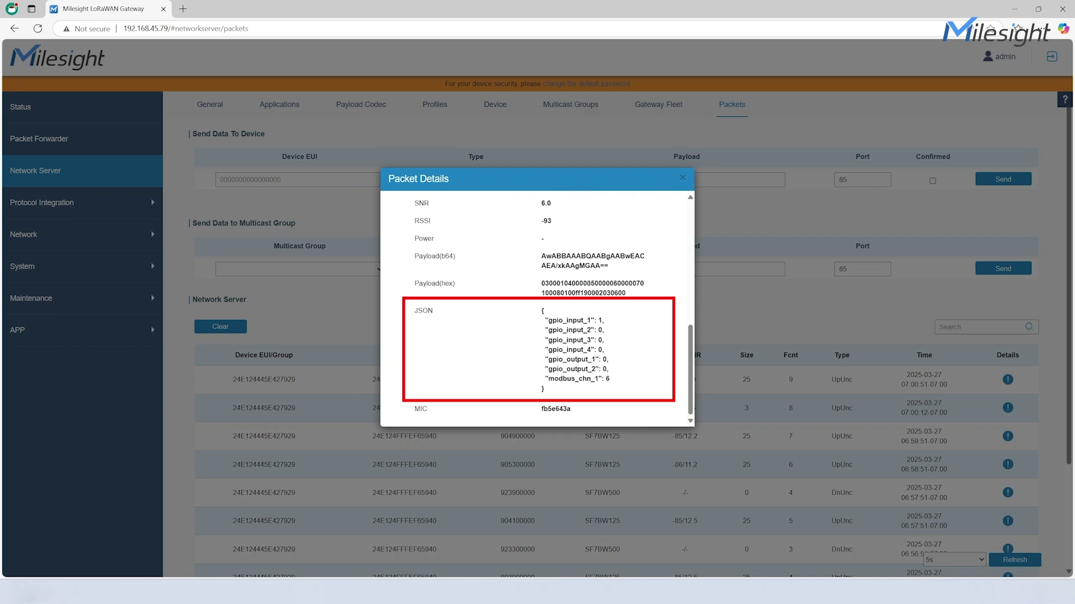
click(682, 177)
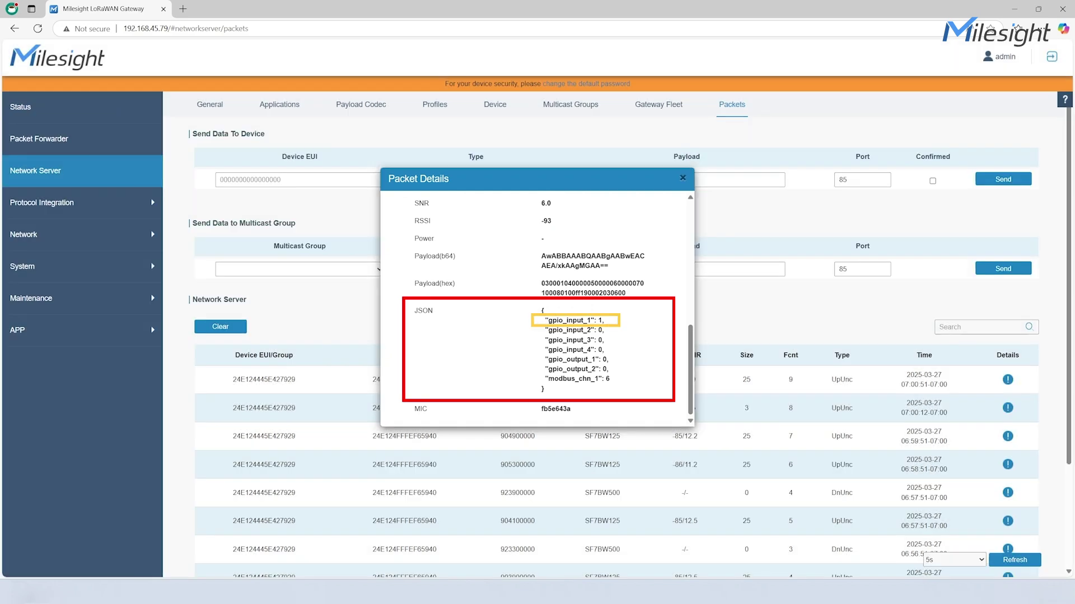
Return to the gateway's BACnet object list and reload it to check UC300.gpio_input_1's updated present value.
click(41, 203)
click(45, 230)
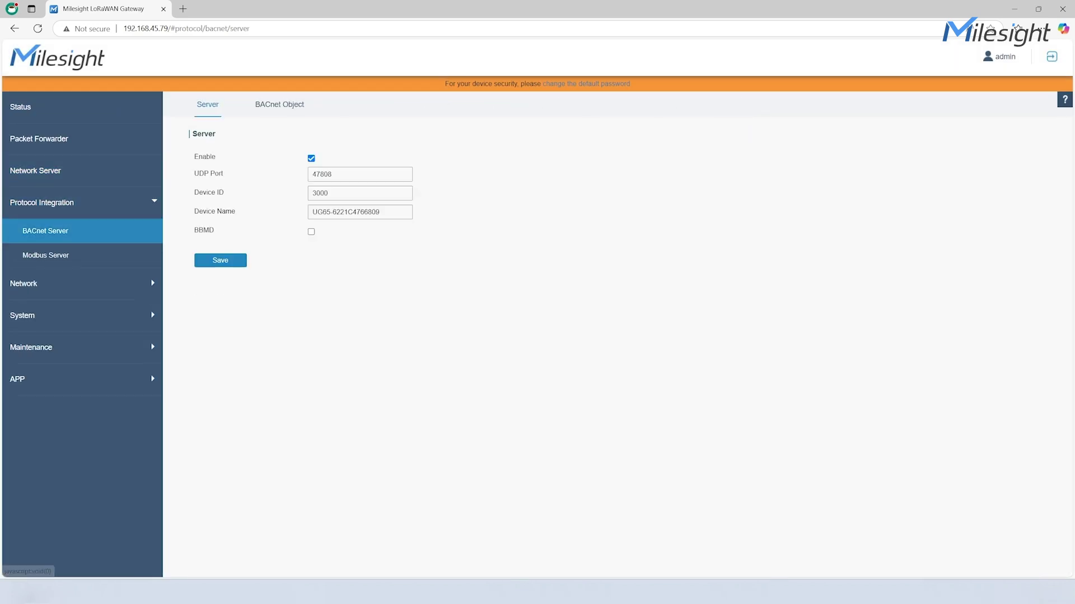
click(279, 104)
key(F5)
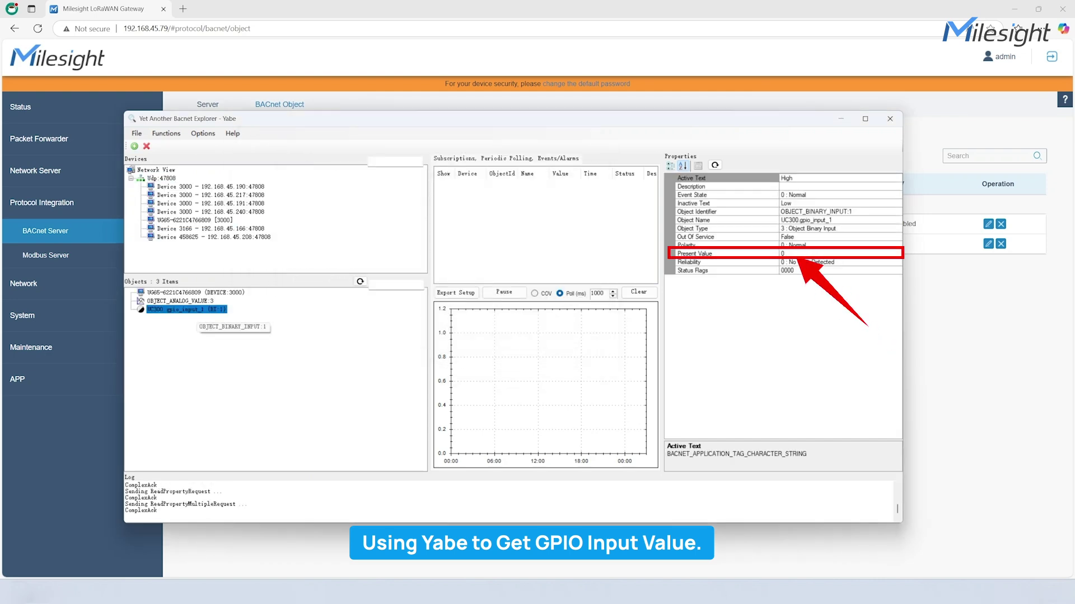
Compare UC300.gpio_input_1's present value in Yabe with the newest uplink packet's JSON, refreshing the object's properties in Yabe.
click(727, 254)
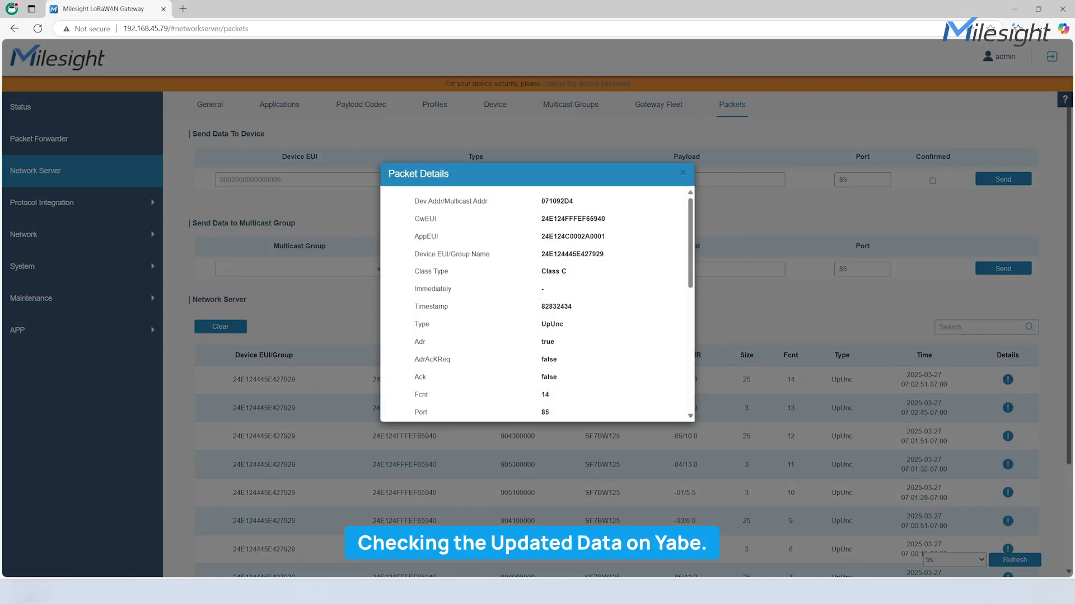
scroll(537, 308, down, 5)
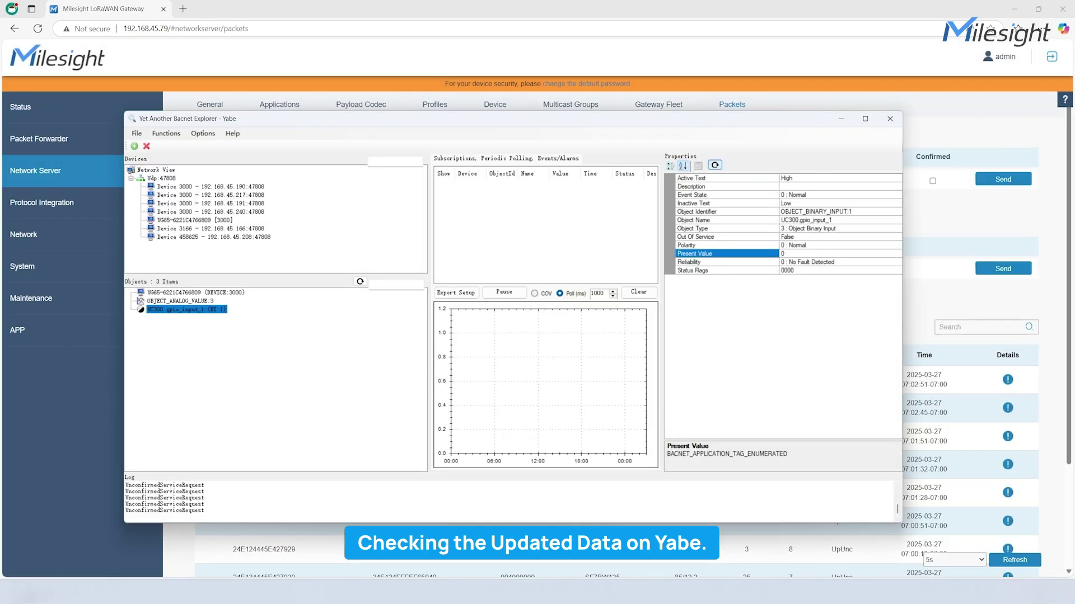
click(714, 165)
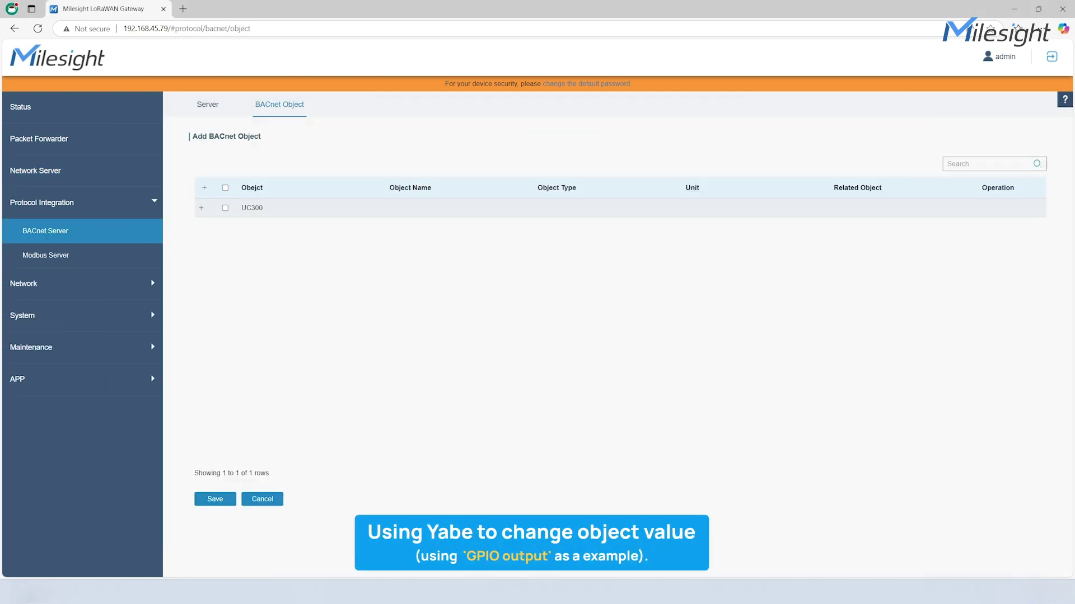
Add UC300's gpio_output_1 as a Binary-Value BACnet object, save it, and expand UC300 in the gateway's object list.
scroll(616, 329, down, 8)
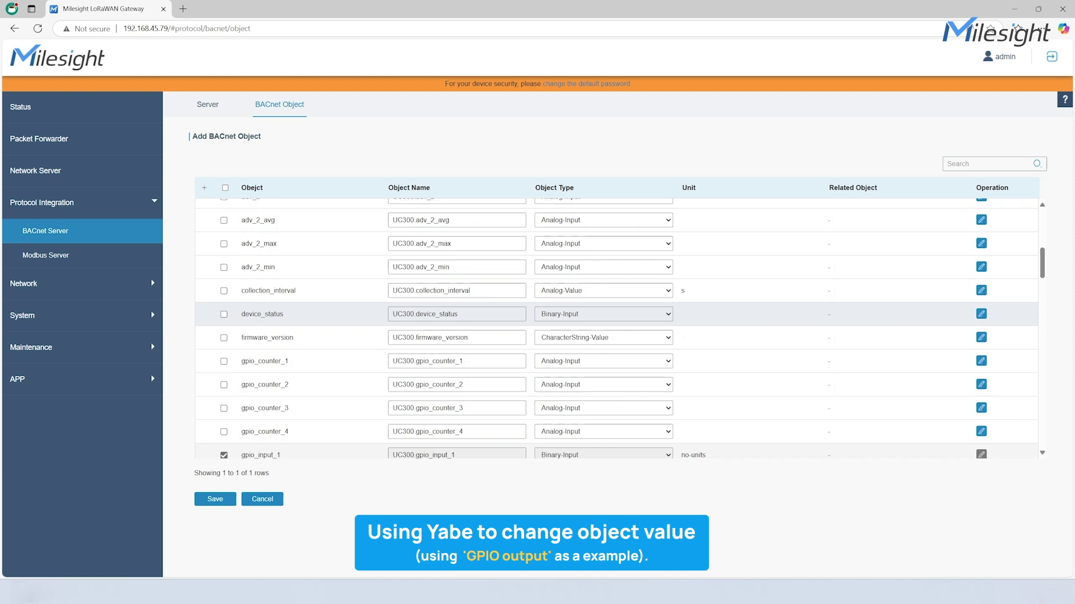
scroll(616, 328, down, 1)
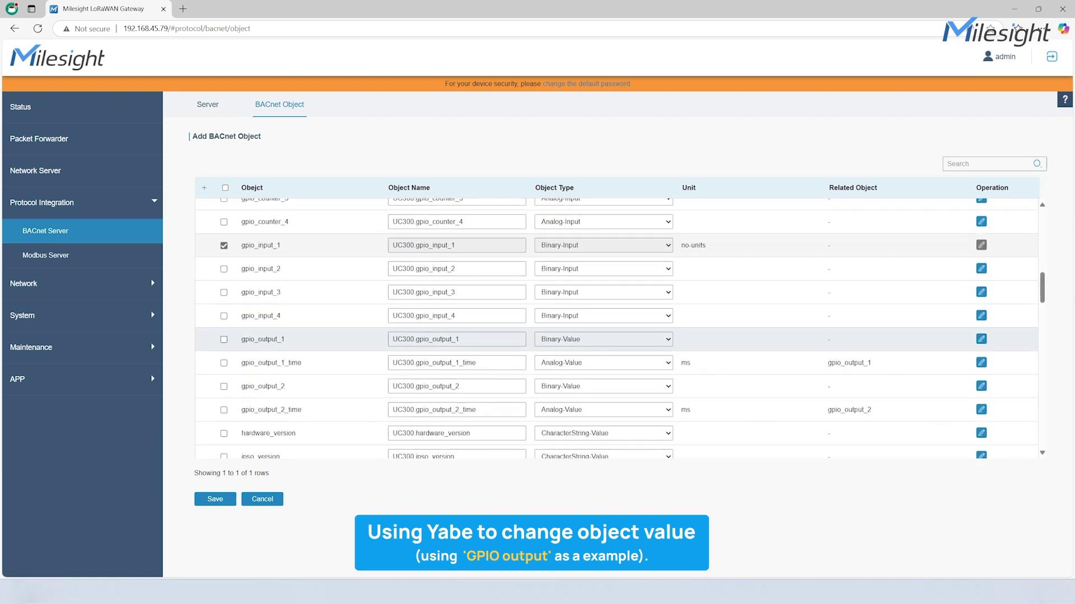
click(223, 340)
click(214, 498)
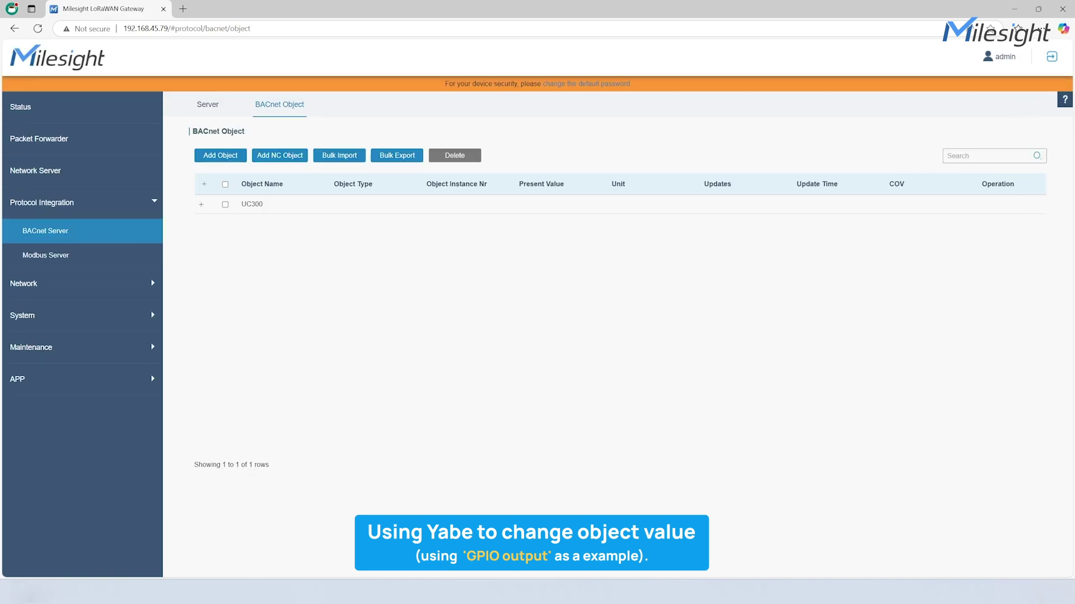
click(201, 204)
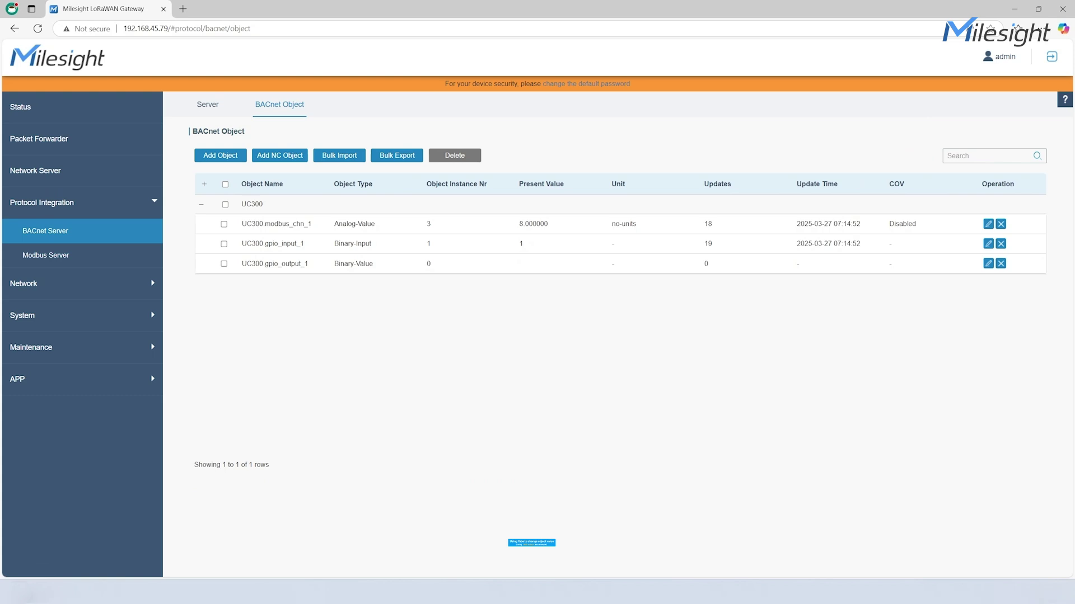
Switch to Milesight ToolBox and fetch the current status of digital output DO_1.
key(alt+Tab)
click(637, 283)
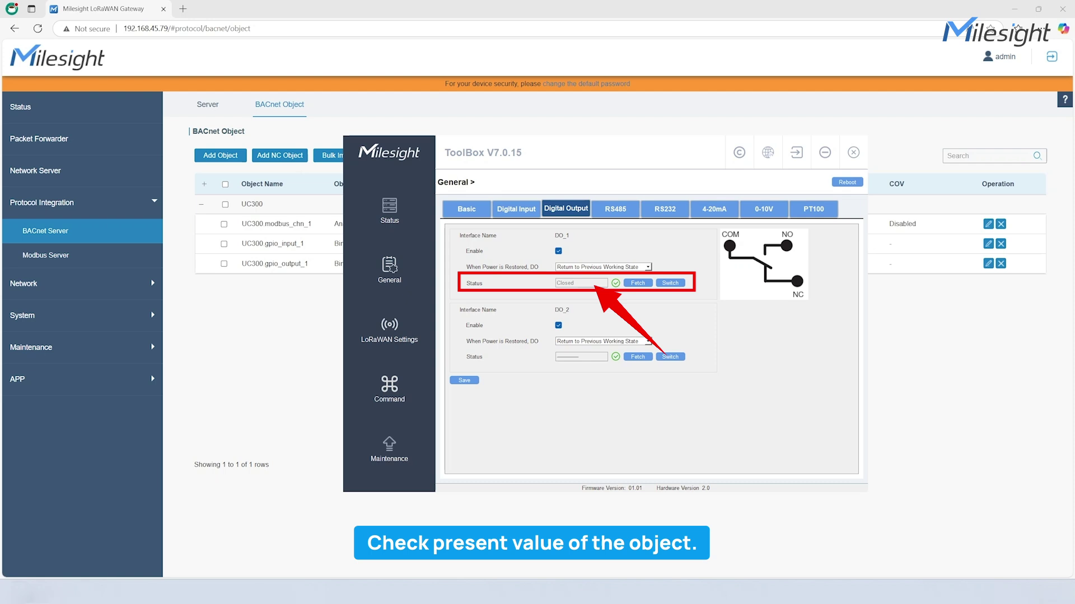
Switch to Yabe, refresh the gateway's object list, and set UC300.gpio_output_1's present value to 1.
key(alt+Tab)
key(alt+Tab)
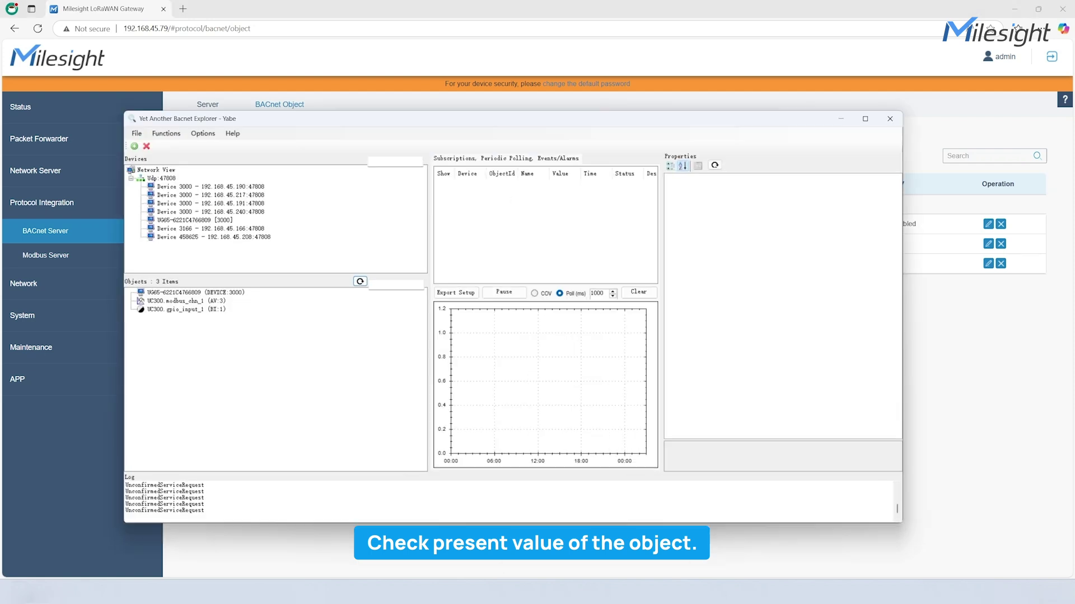
click(360, 281)
click(188, 318)
click(727, 245)
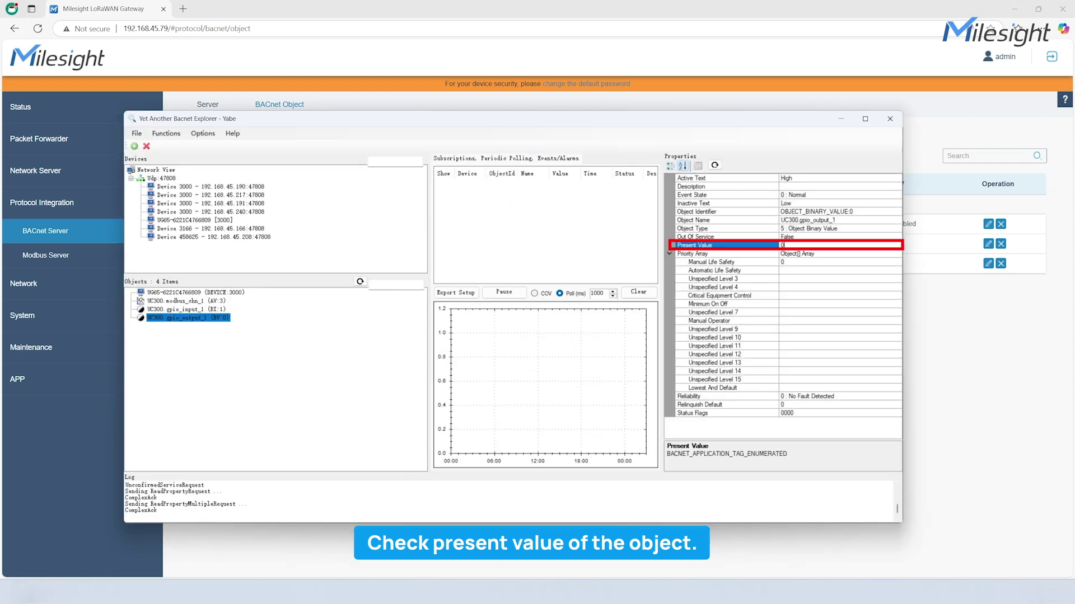
key(BackSpace)
text(1)
key(Return)
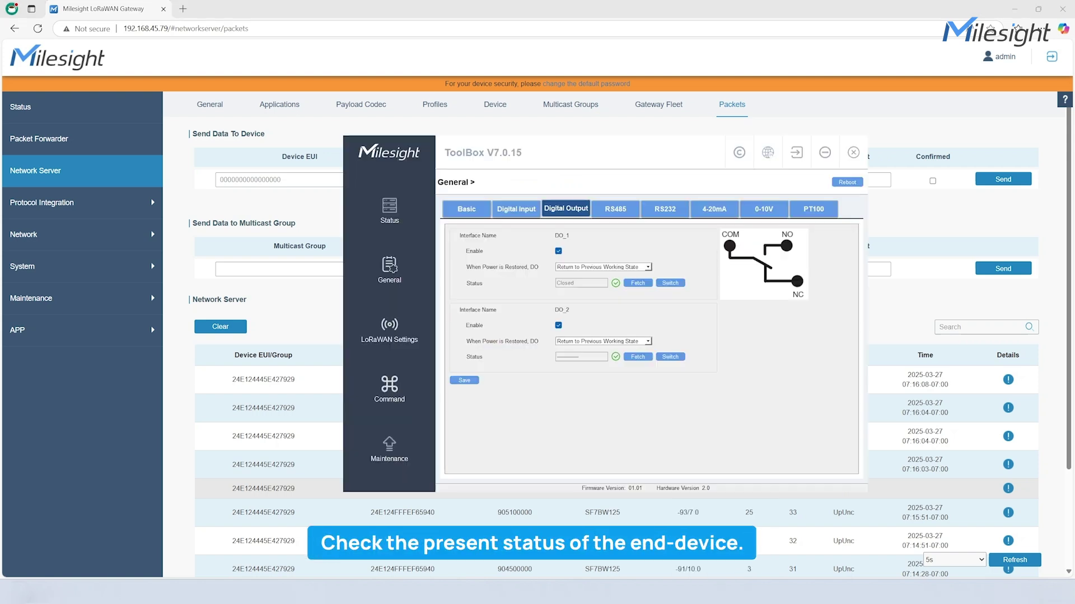
Fetch DO_1's status again in ToolBox to check the end device's response to the BACnet write.
click(638, 282)
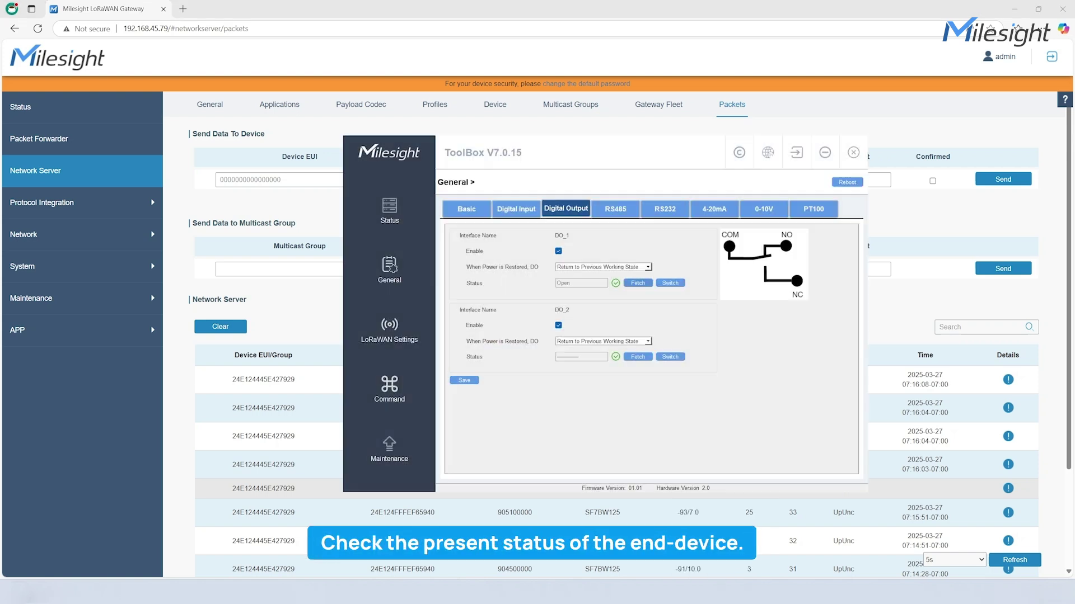